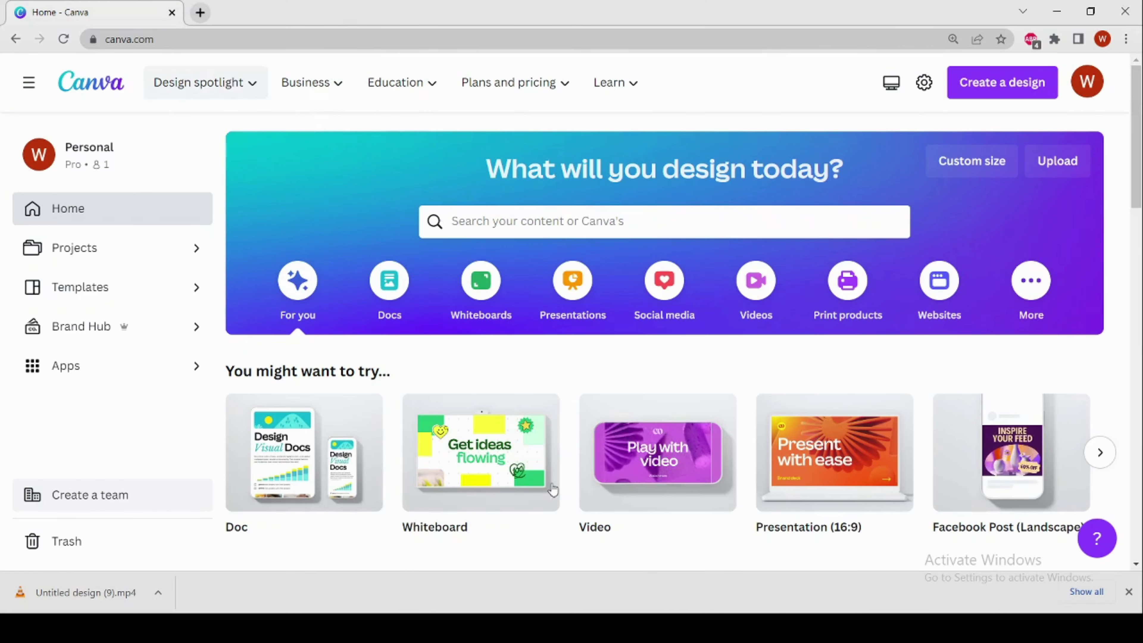
# - Create a blank 1920 × 1080 px video and set the uploaded beach image with palms and mountains as its background
pyautogui.moveTo(635, 490)
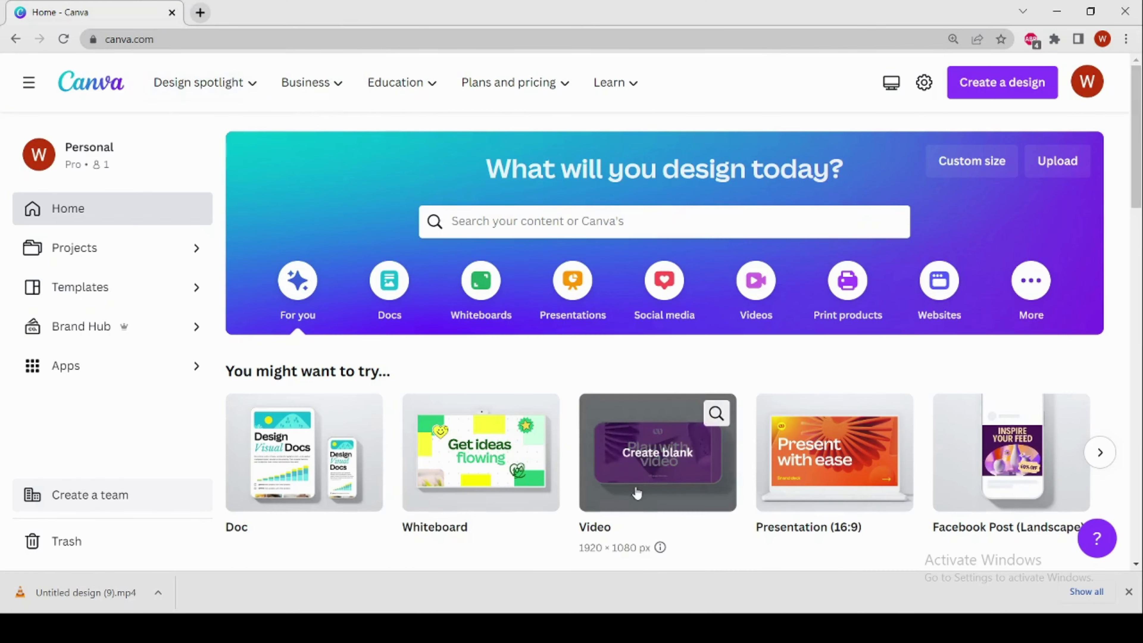
pyautogui.click(652, 485)
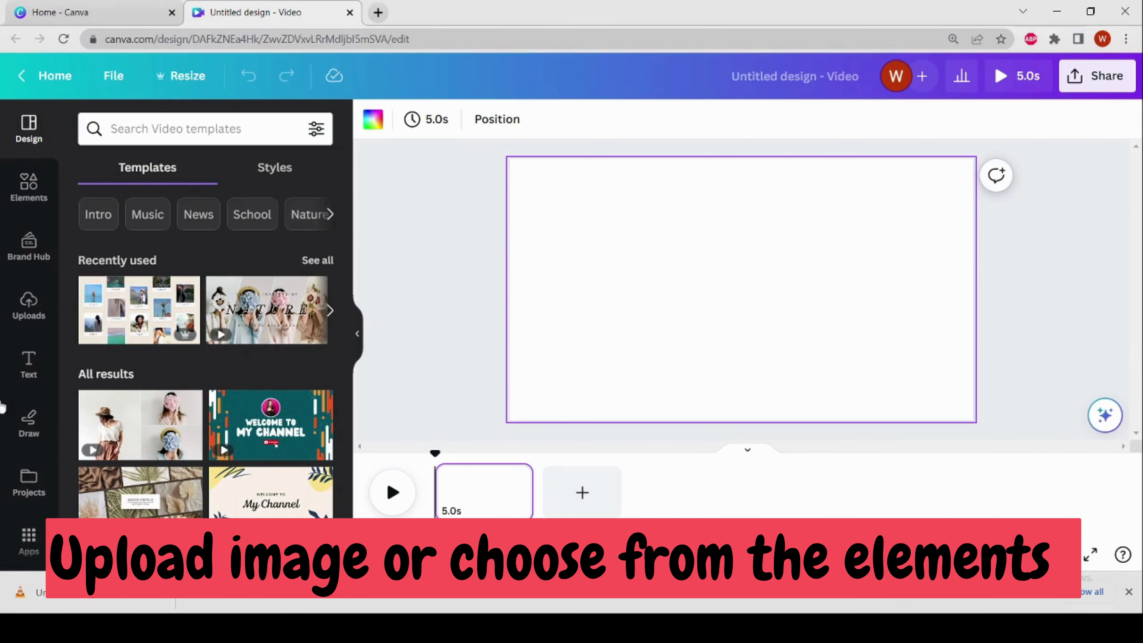
pyautogui.click(30, 311)
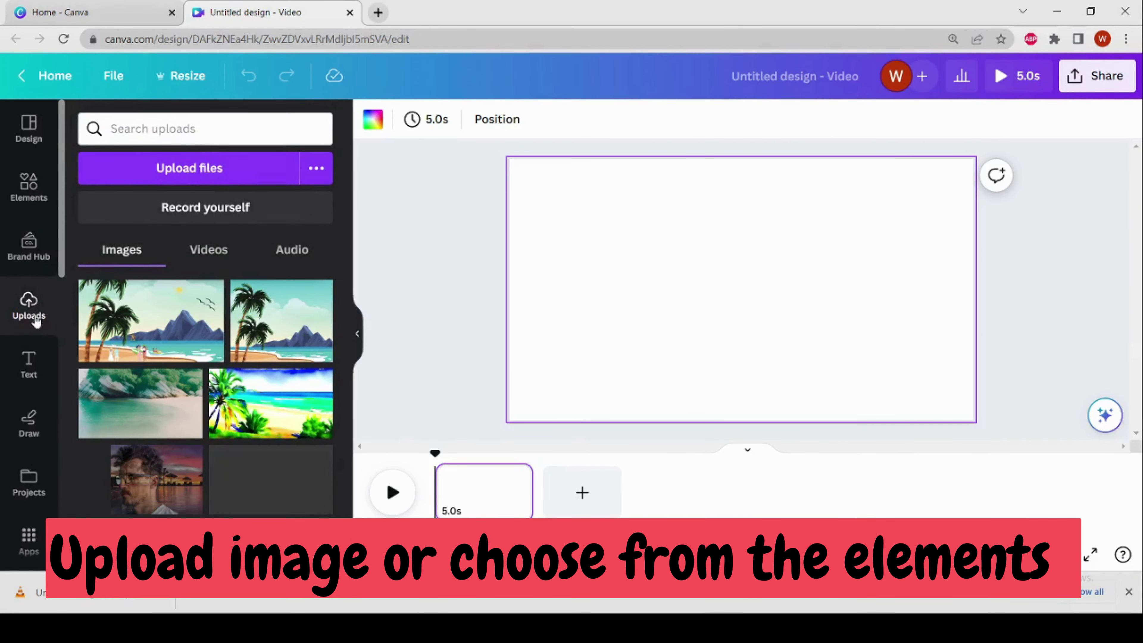
pyautogui.click(280, 344)
pyautogui.rightClick(748, 340)
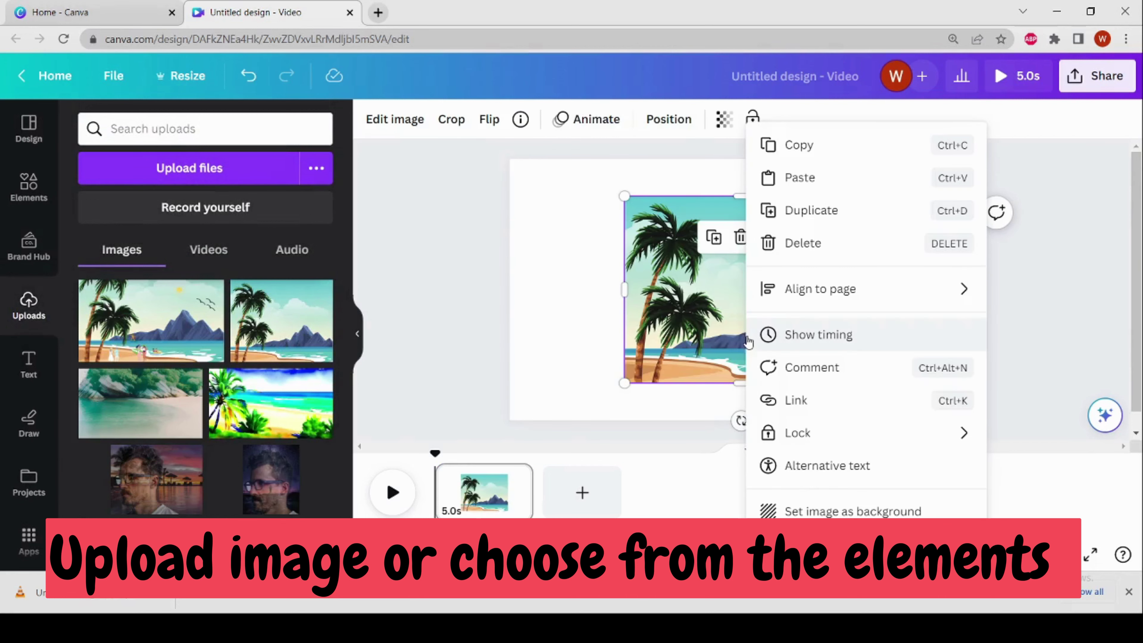
pyautogui.click(837, 513)
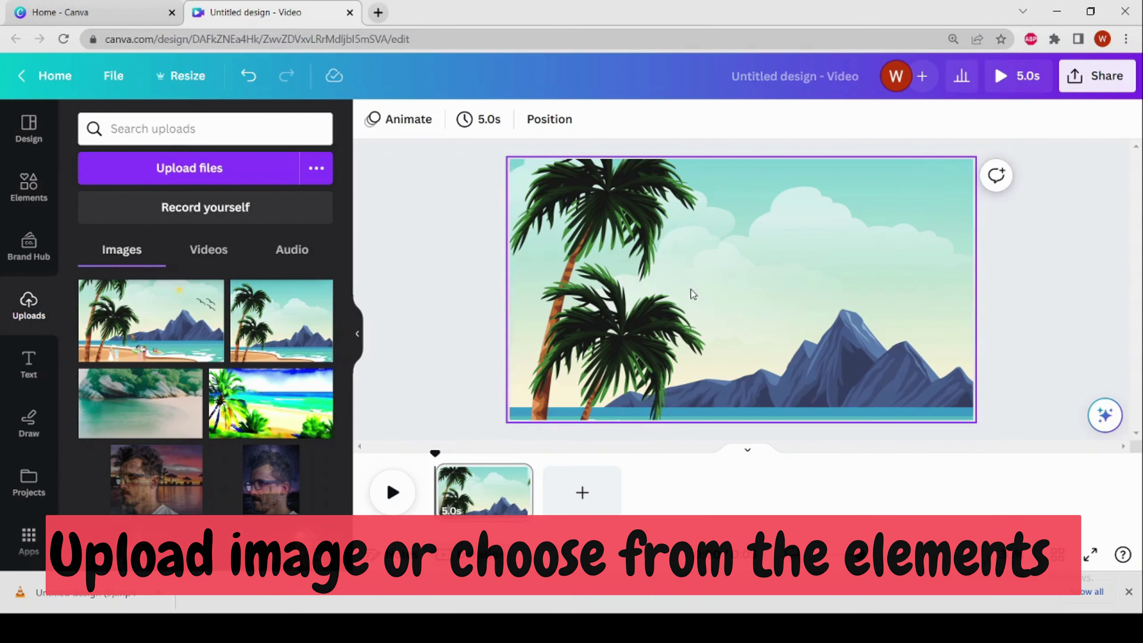
# - Reposition the background image upward within its crop so the sea and sandy shore fill the lower part of the page
pyautogui.doubleClick(686, 297)
pyautogui.moveTo(686, 301); pyautogui.dragTo(684, 222)
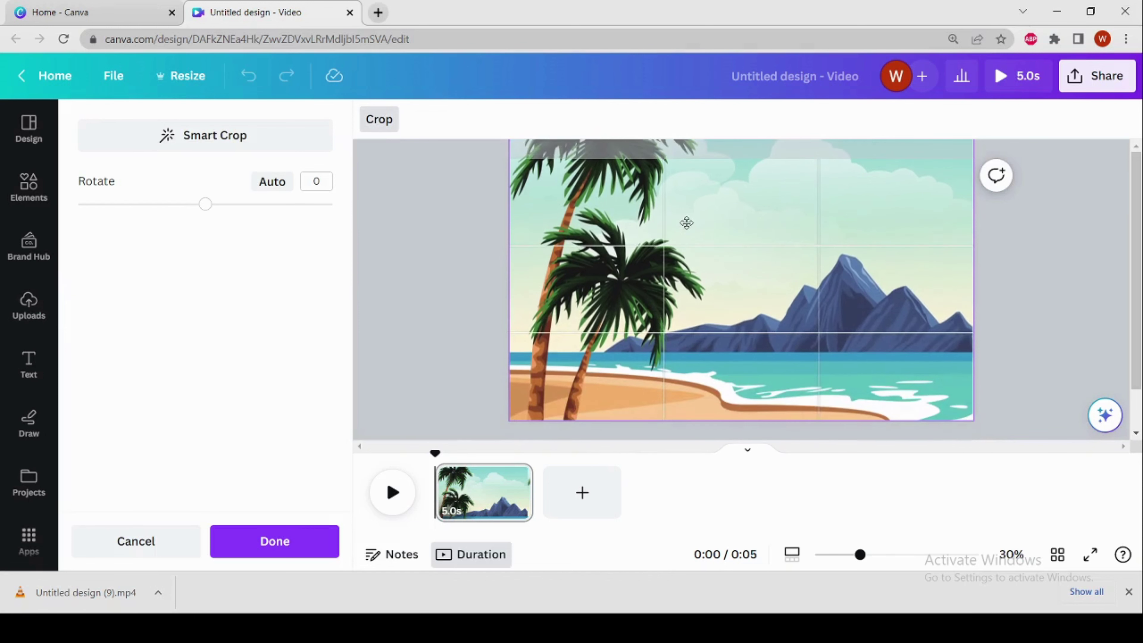
pyautogui.click(455, 348)
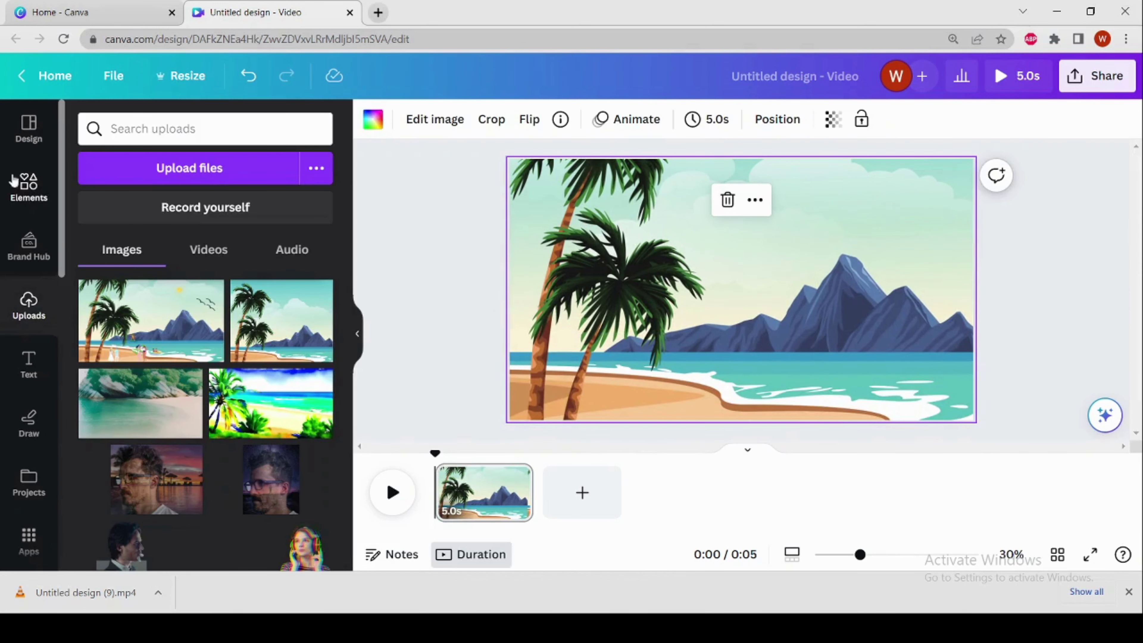
# - Search the elements library for "beach" and narrow the results to graphics
pyautogui.click(28, 204)
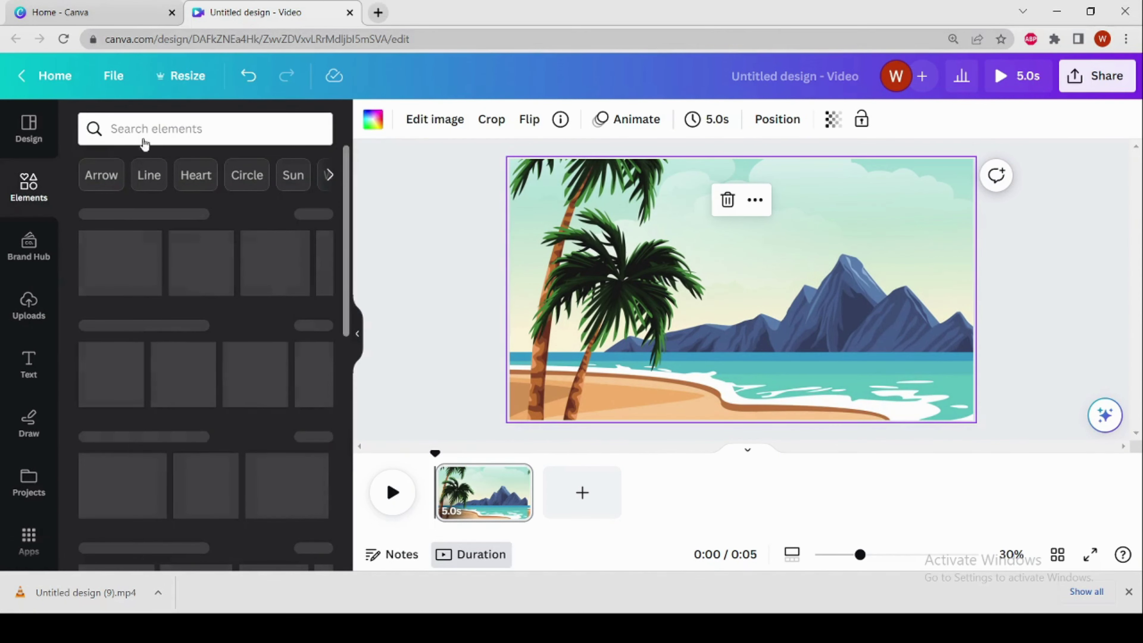
pyautogui.click(148, 129)
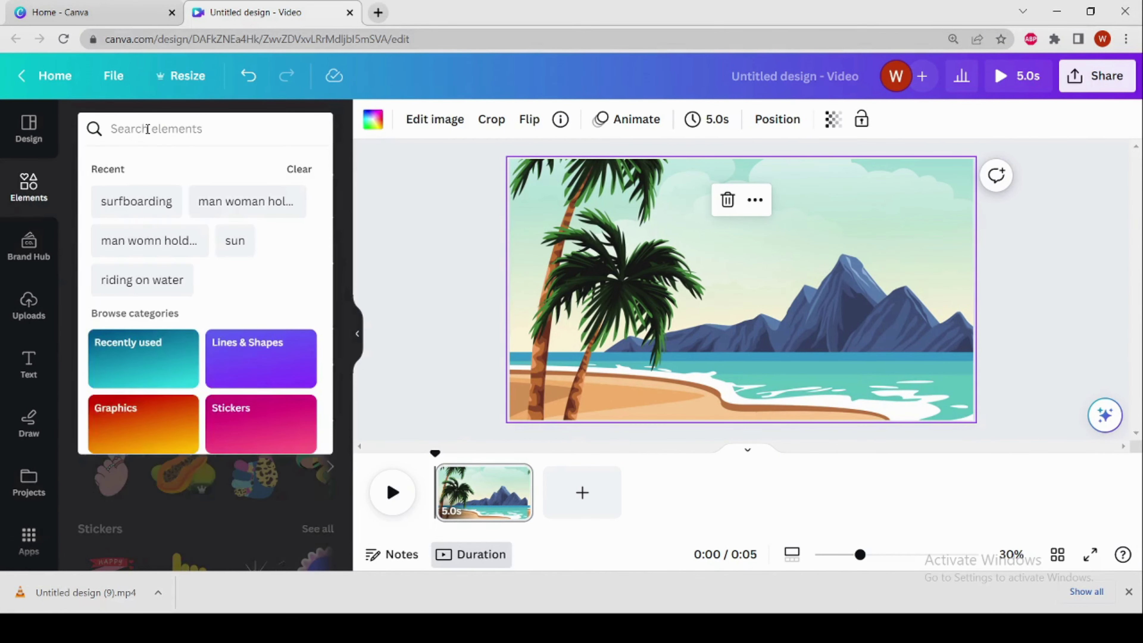
pyautogui.write('bea')
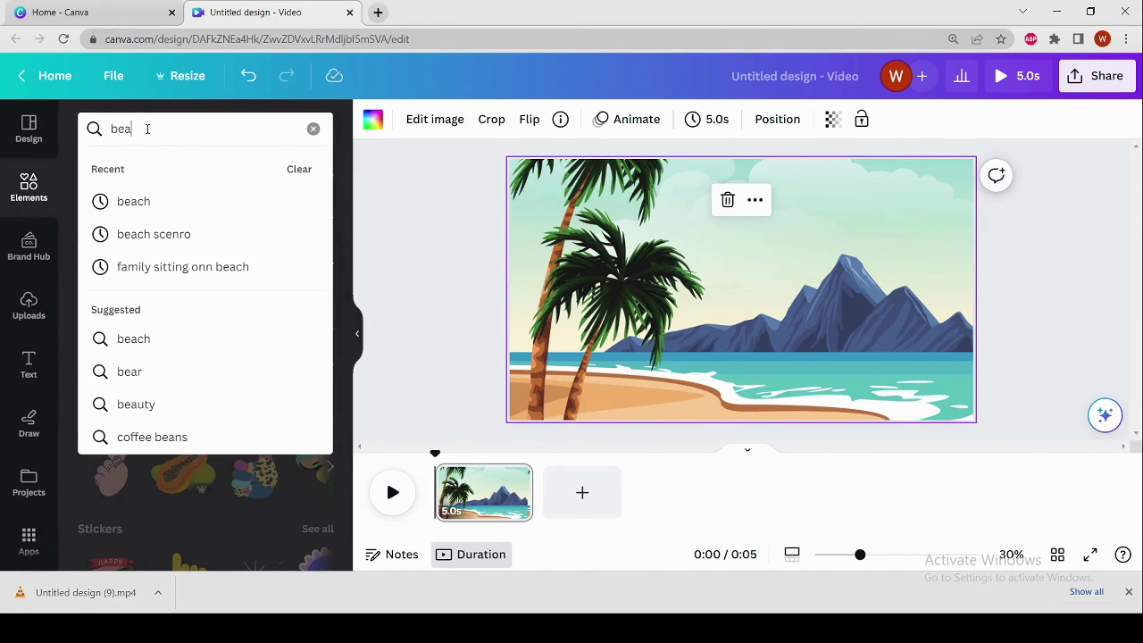
pyautogui.write('d')
pyautogui.write('h')
pyautogui.press('Return')
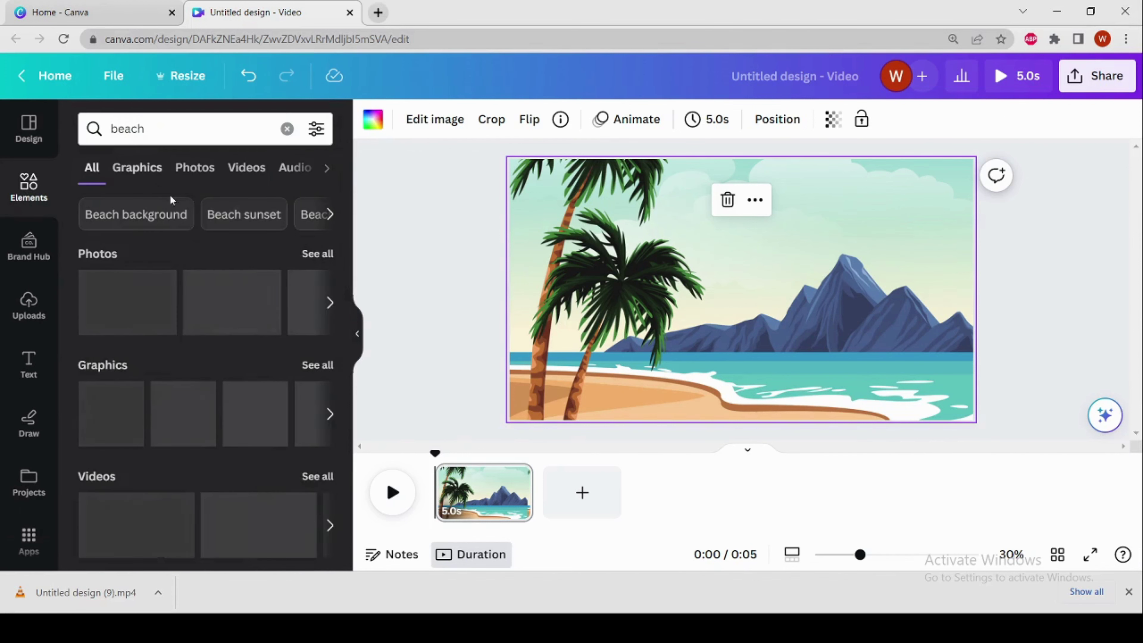
pyautogui.click(318, 254)
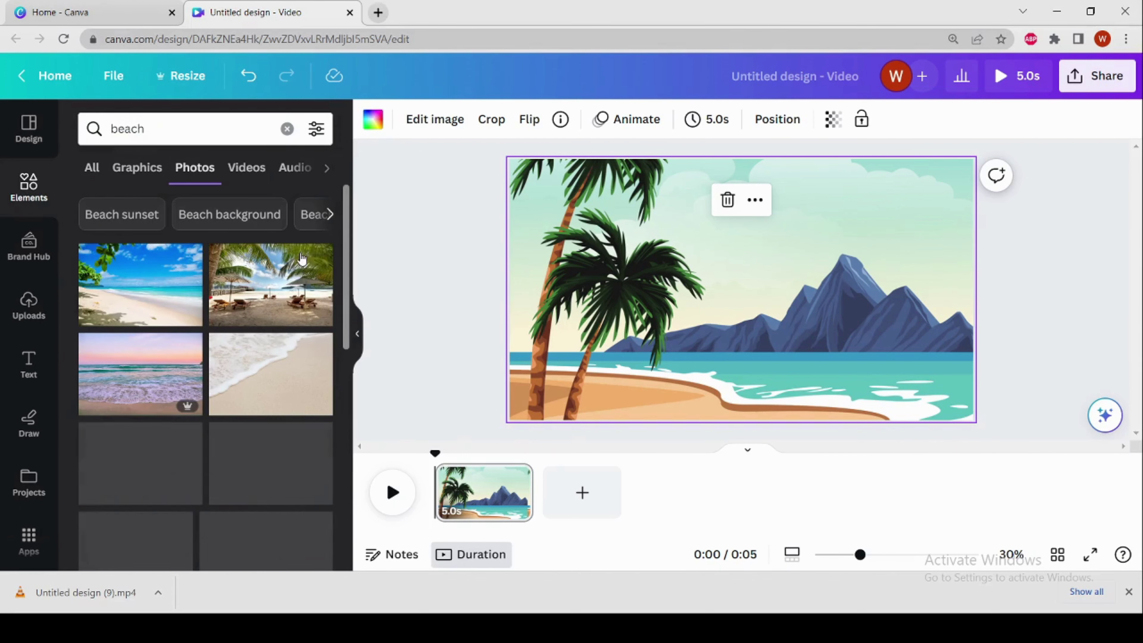
pyautogui.click(135, 168)
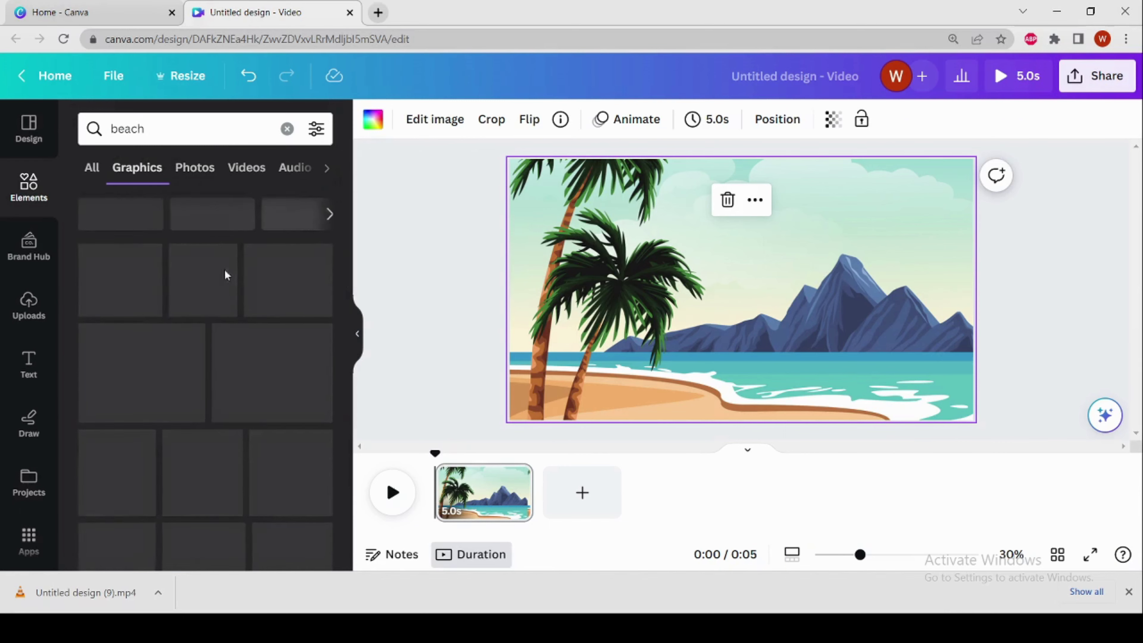
# - Add the graphic of a woman surfing and shrink it to a small figure on the water beside the palms
pyautogui.scroll(-4, 232, 330)
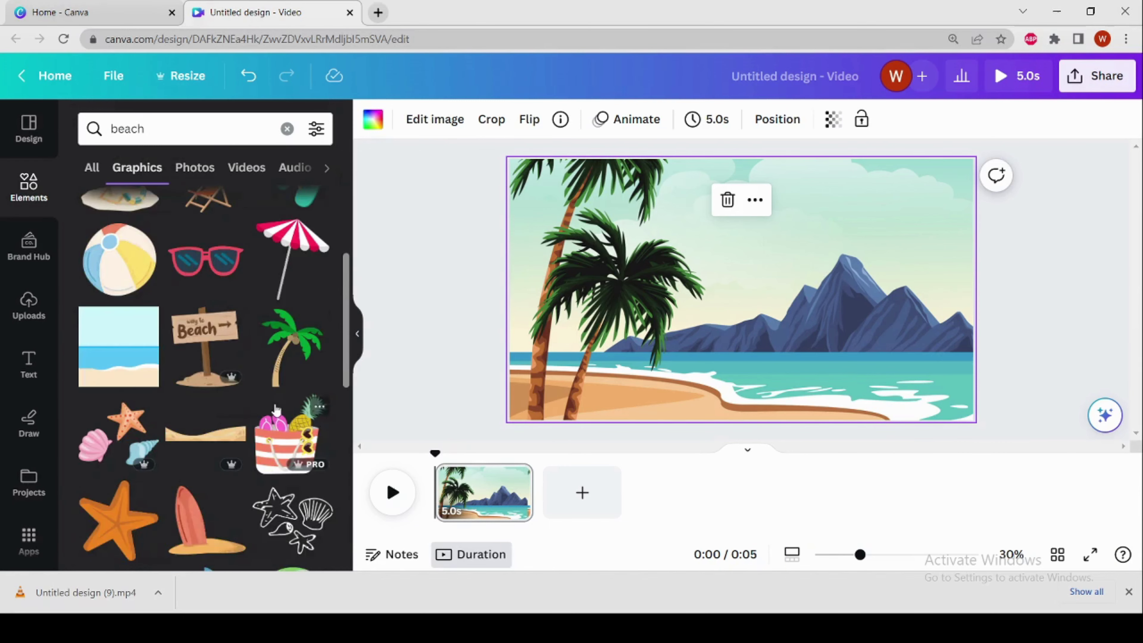
pyautogui.scroll(-10, 269, 411)
pyautogui.scroll(-7, 269, 410)
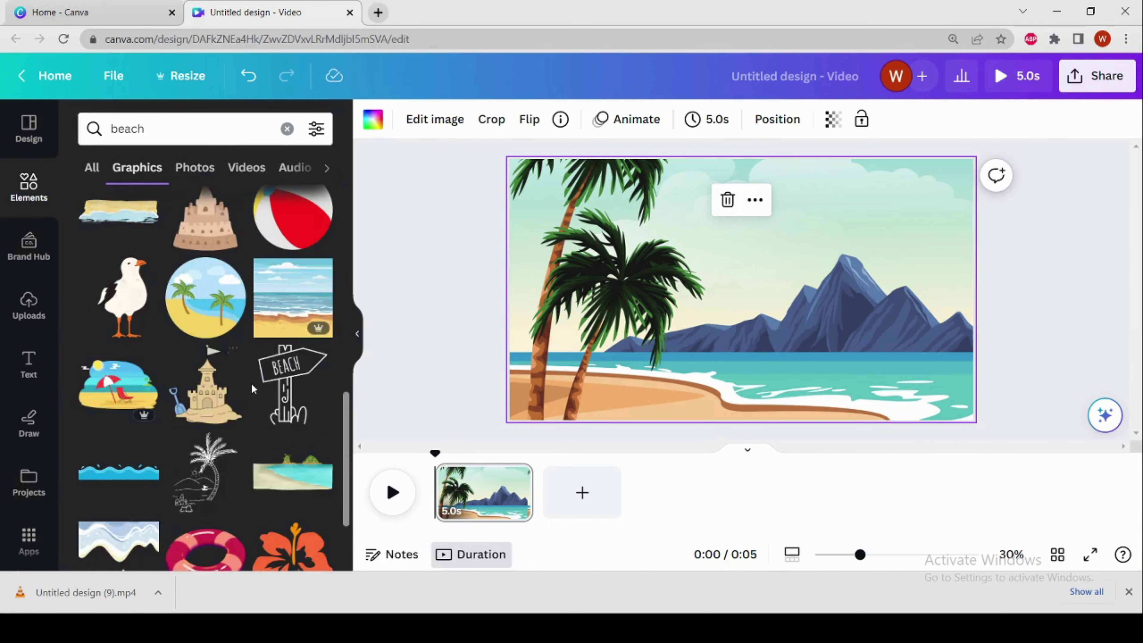
pyautogui.scroll(-5, 255, 418)
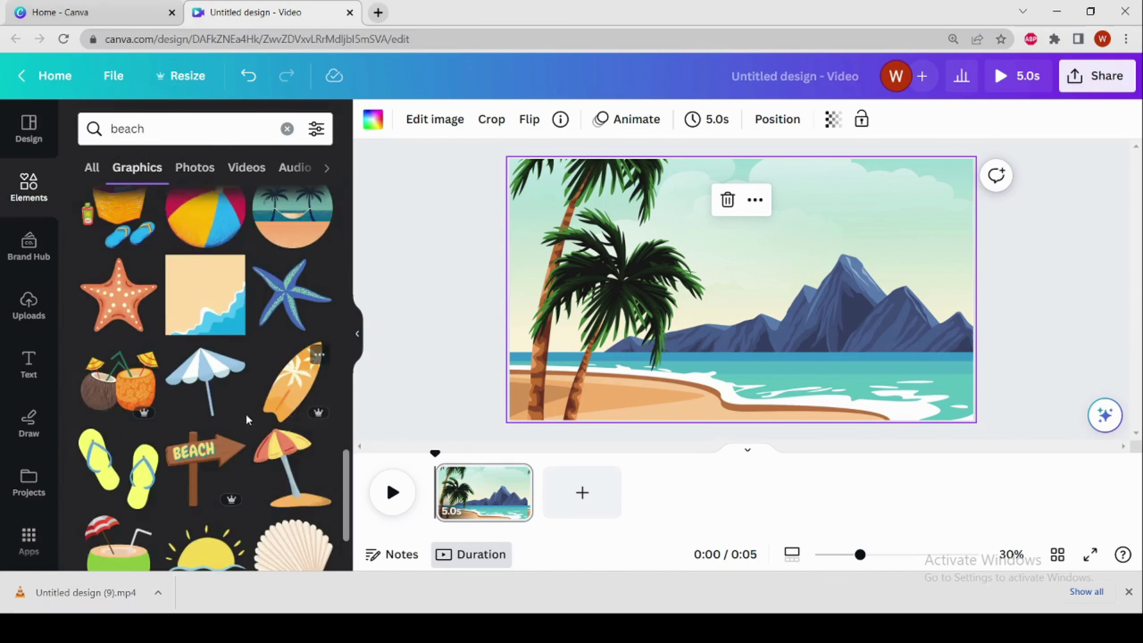
pyautogui.scroll(-4, 227, 436)
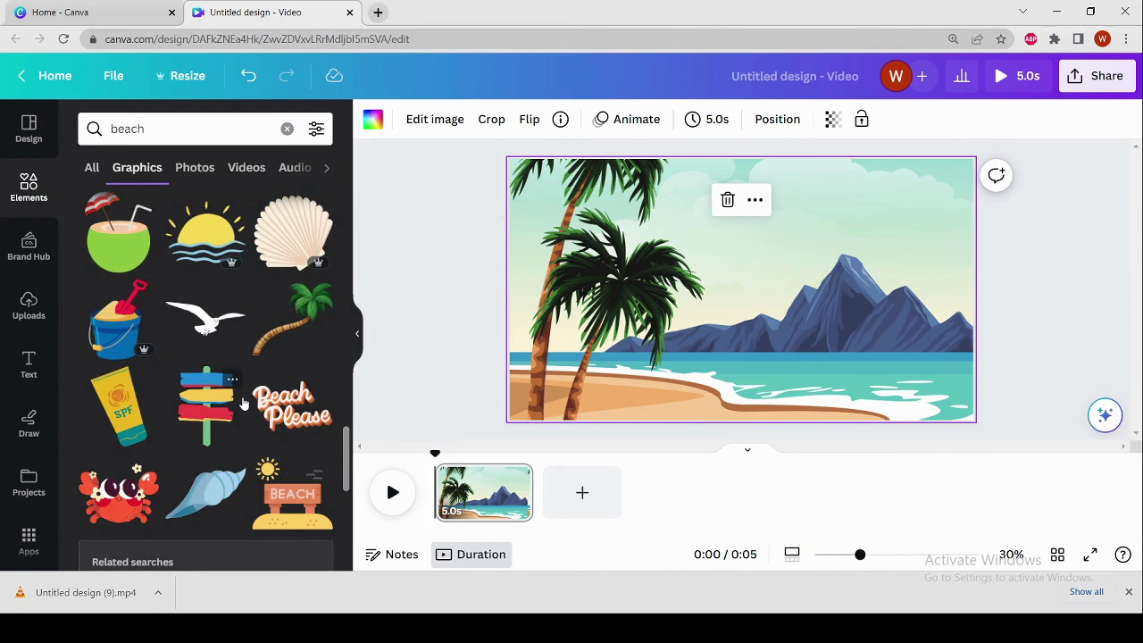
pyautogui.scroll(-10, 244, 403)
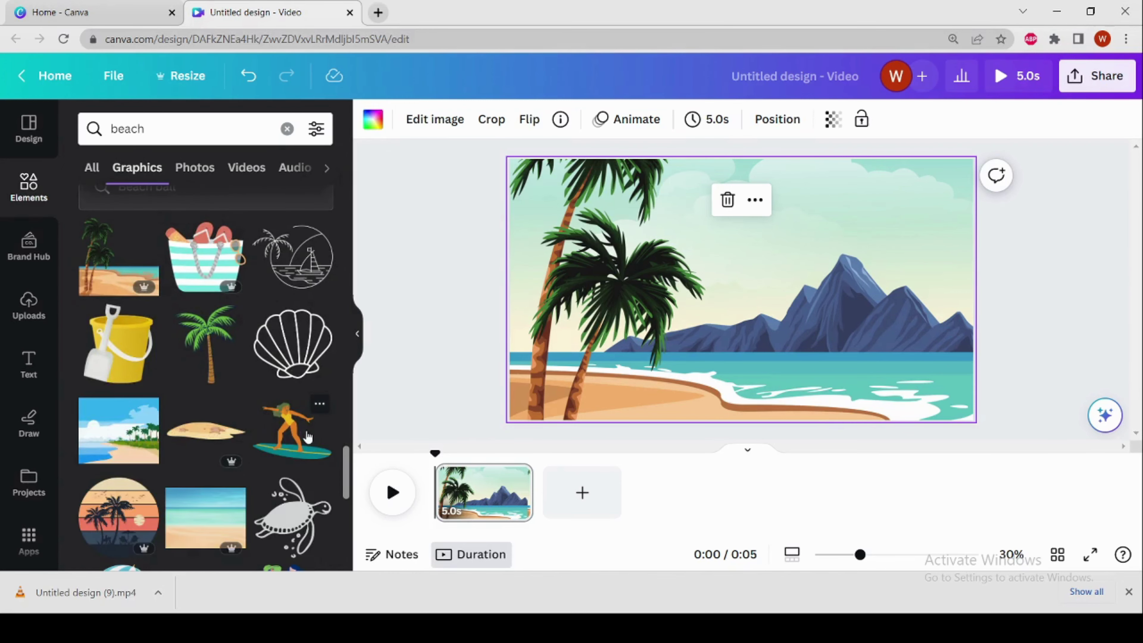
pyautogui.click(298, 439)
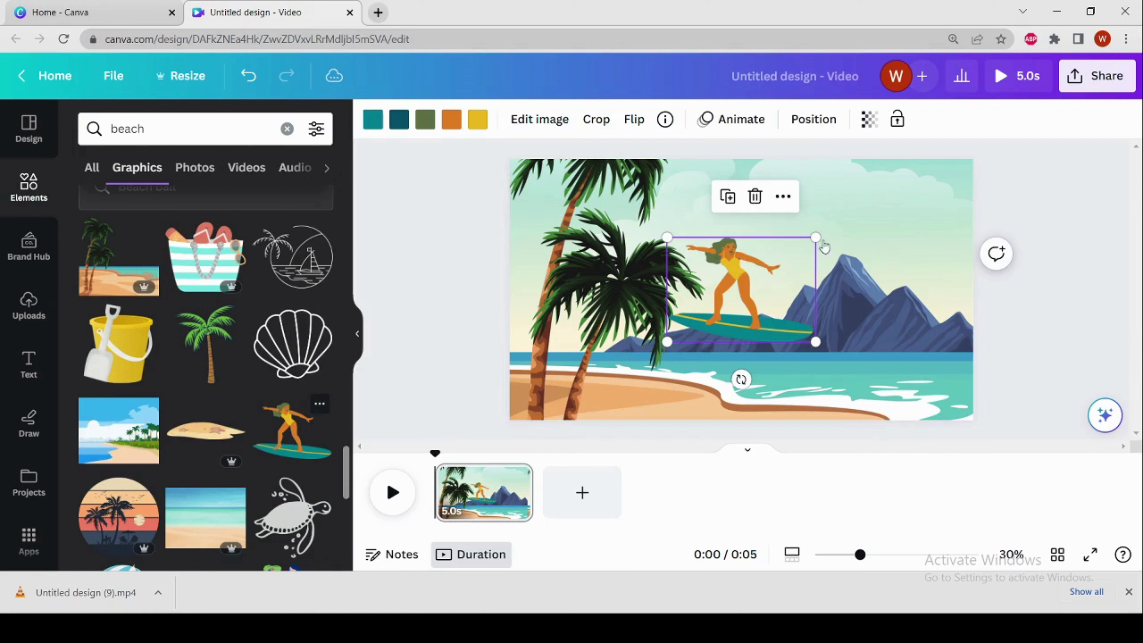
pyautogui.moveTo(816, 238); pyautogui.dragTo(689, 346)
# - Give the surfer a custom path animation across the sea to the page's right edge, with the Smooth movement style
pyautogui.click(731, 118)
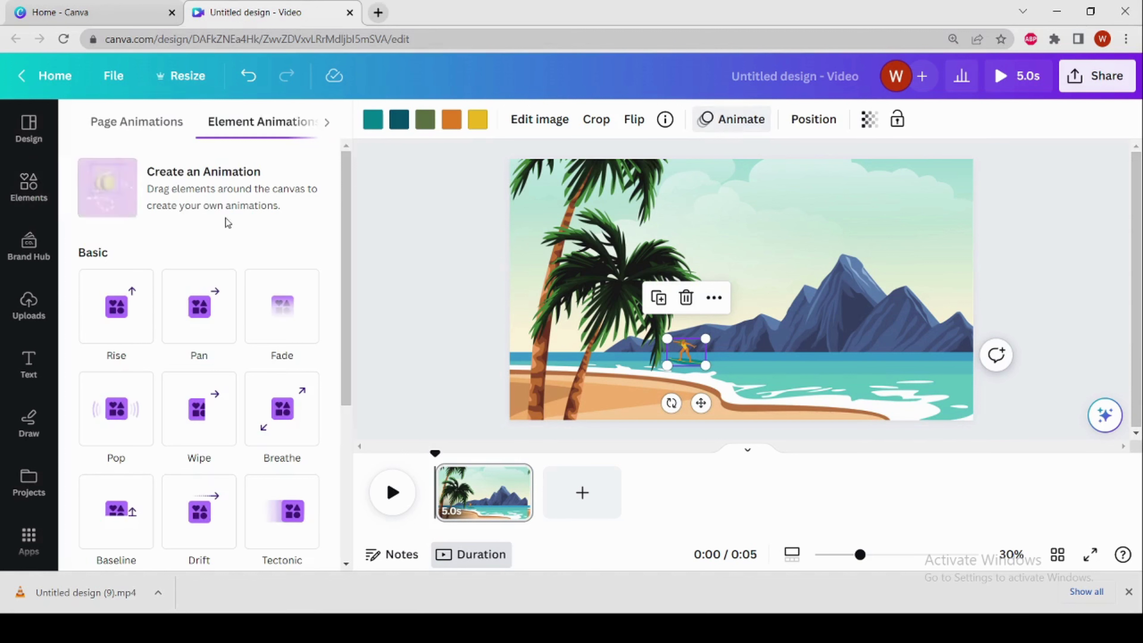
pyautogui.click(154, 205)
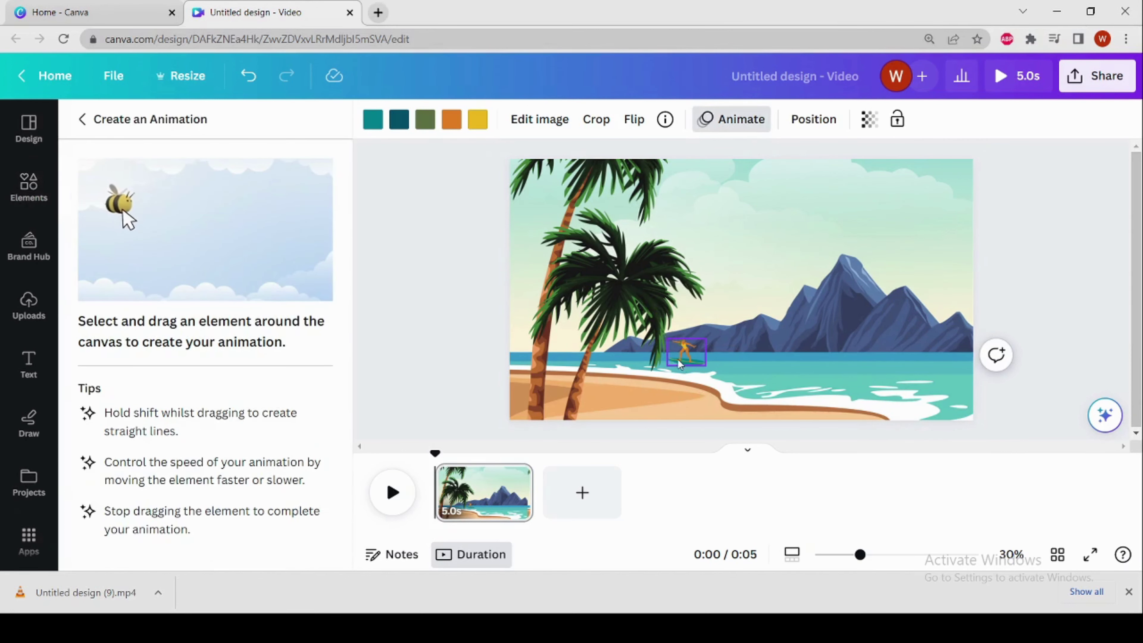
pyautogui.moveTo(679, 363)
pyautogui.mouseDown()
pyautogui.moveTo(847, 396)
pyautogui.moveTo(979, 388)
pyautogui.mouseUp()
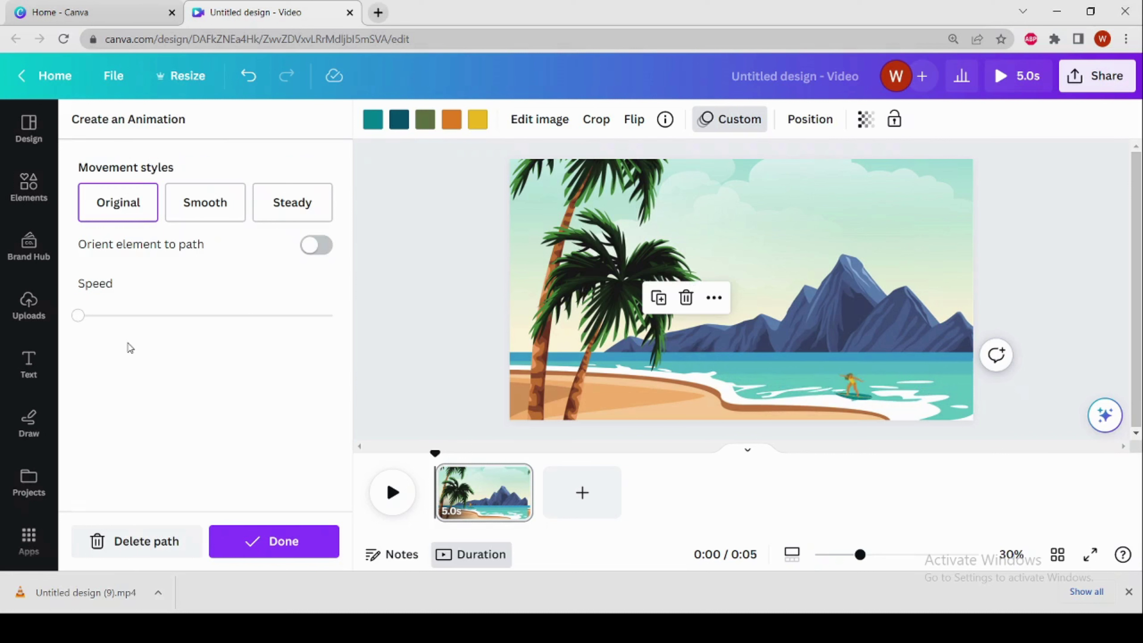
pyautogui.click(173, 219)
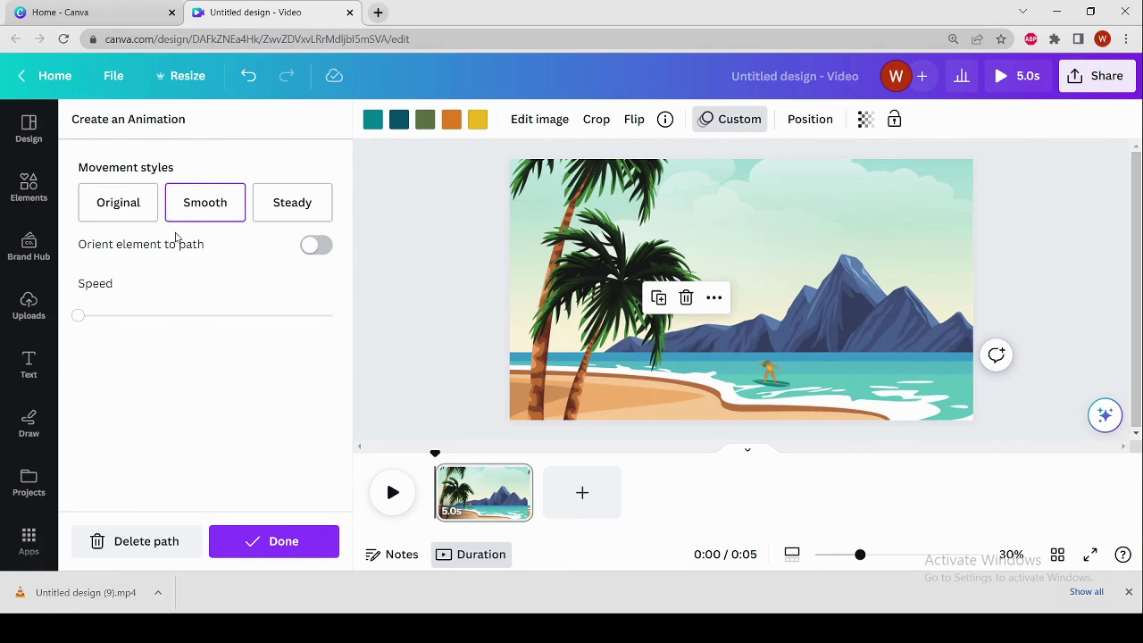
pyautogui.click(294, 543)
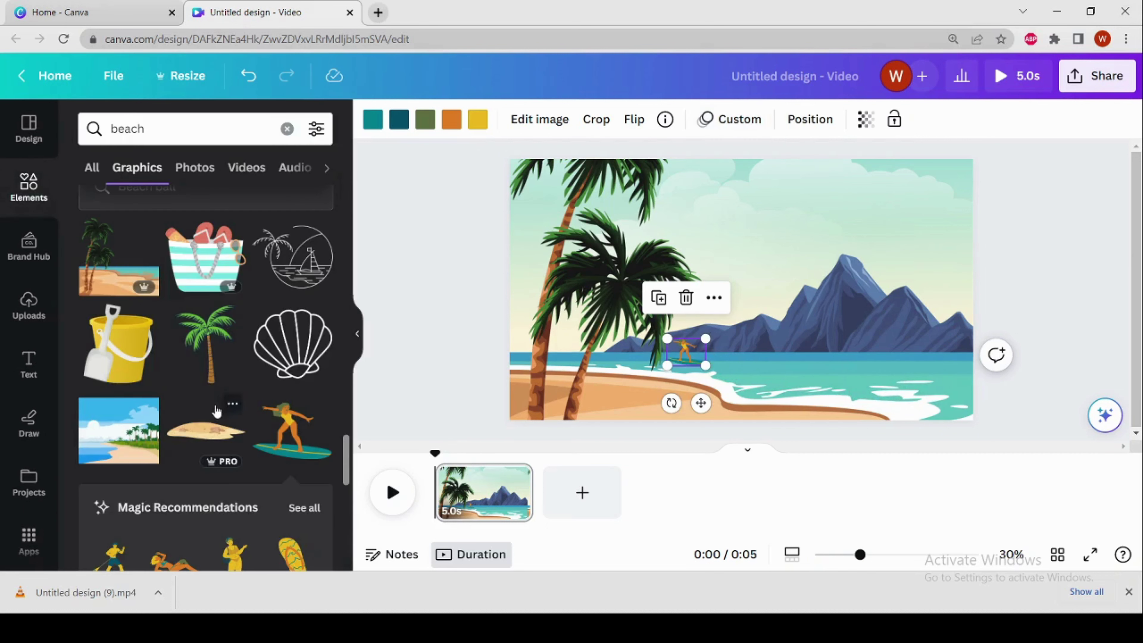
# - Add the graphic of two women carrying a surfboard, shrink it, and place it on the sand near the palms
pyautogui.scroll(-10, 216, 411)
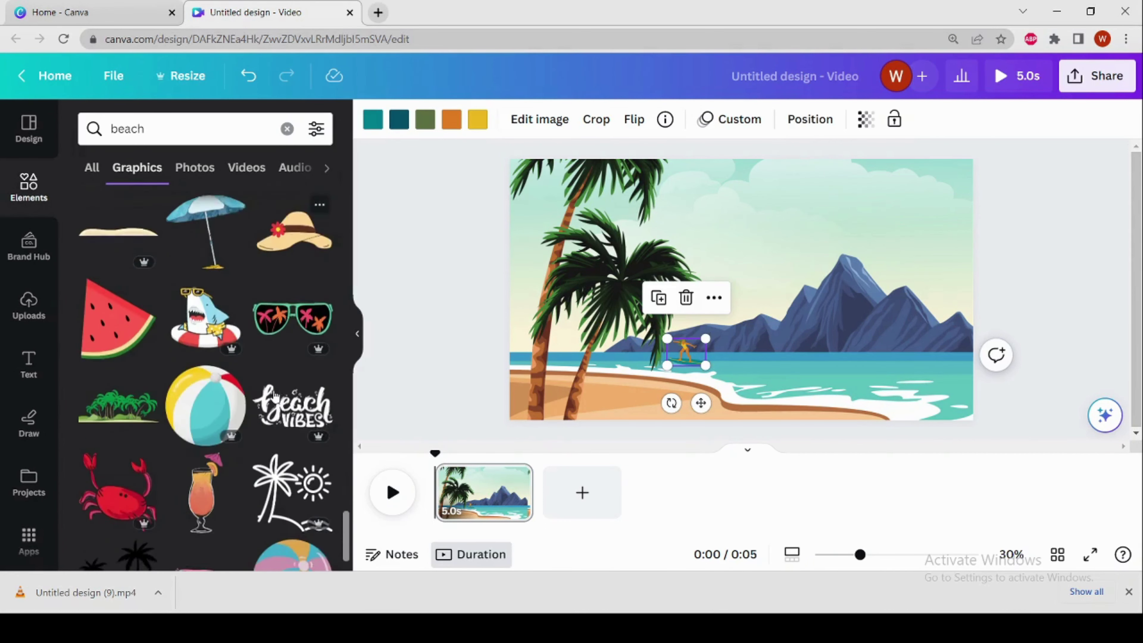
pyautogui.scroll(4, 275, 396)
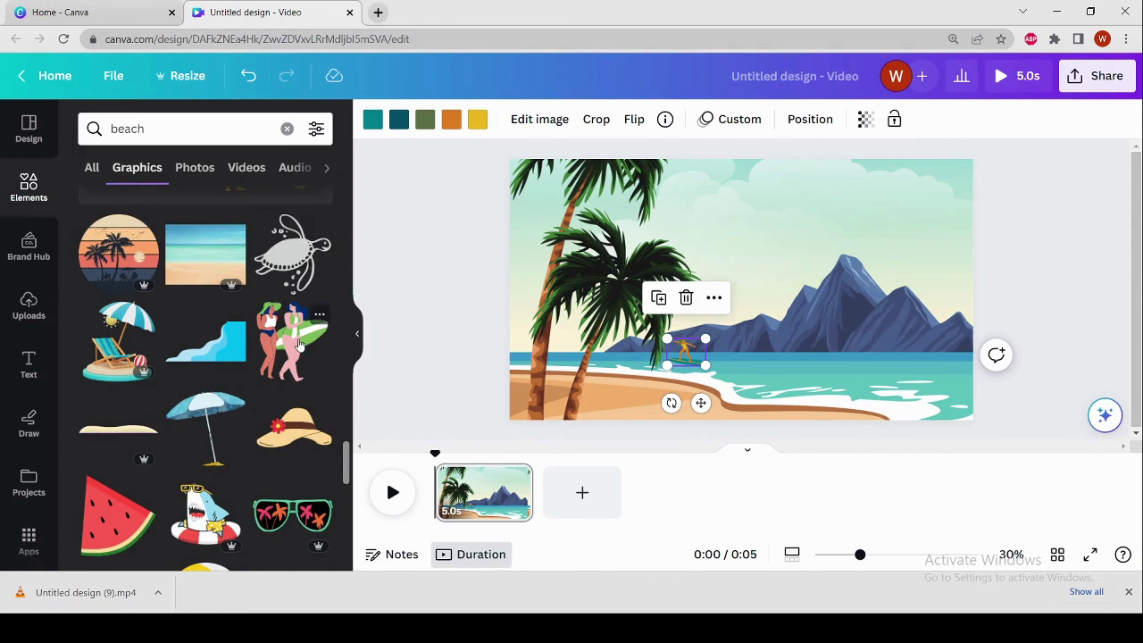
pyautogui.click(300, 345)
pyautogui.moveTo(787, 230); pyautogui.dragTo(741, 290)
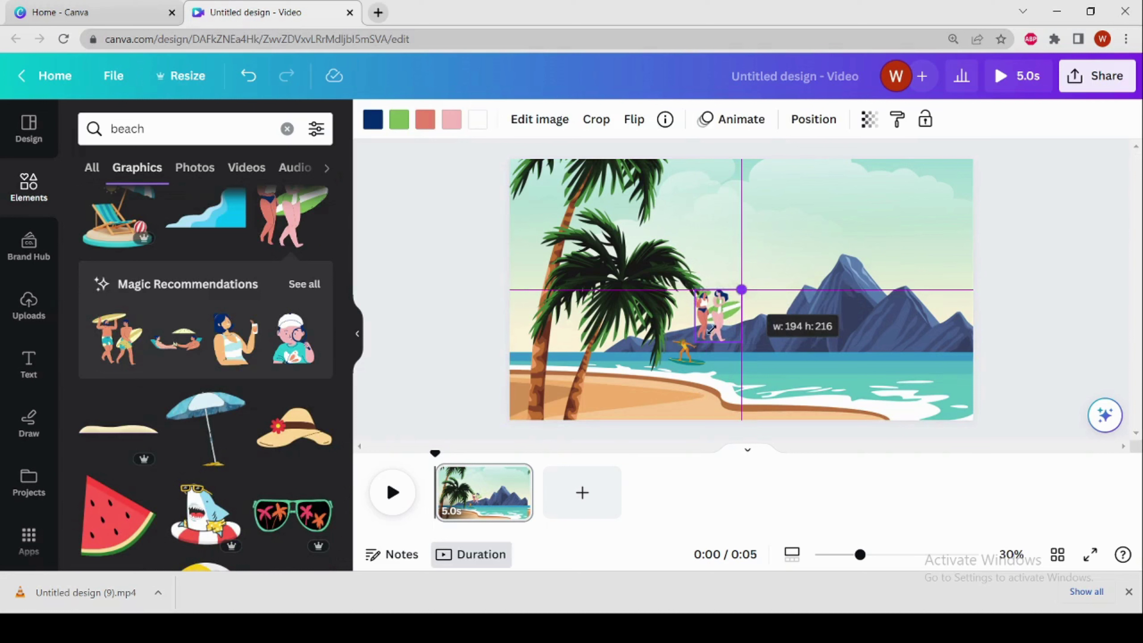
pyautogui.moveTo(711, 330); pyautogui.dragTo(679, 352)
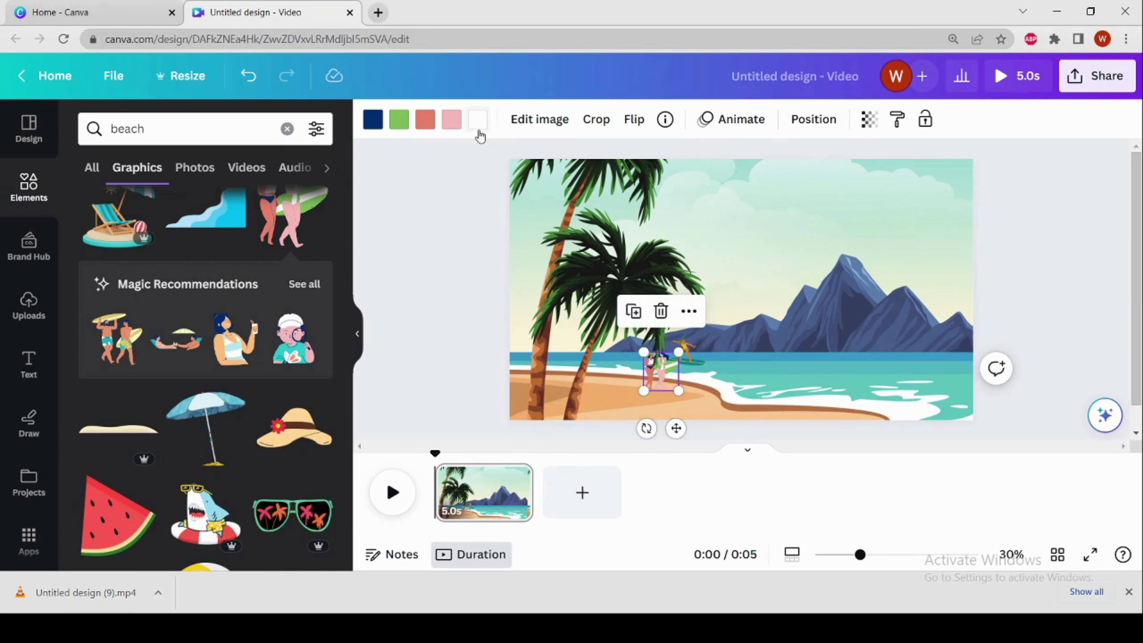
# - Animate the two women along a custom path down the beach past the page's lower edge, using the Smooth movement style
pyautogui.click(711, 130)
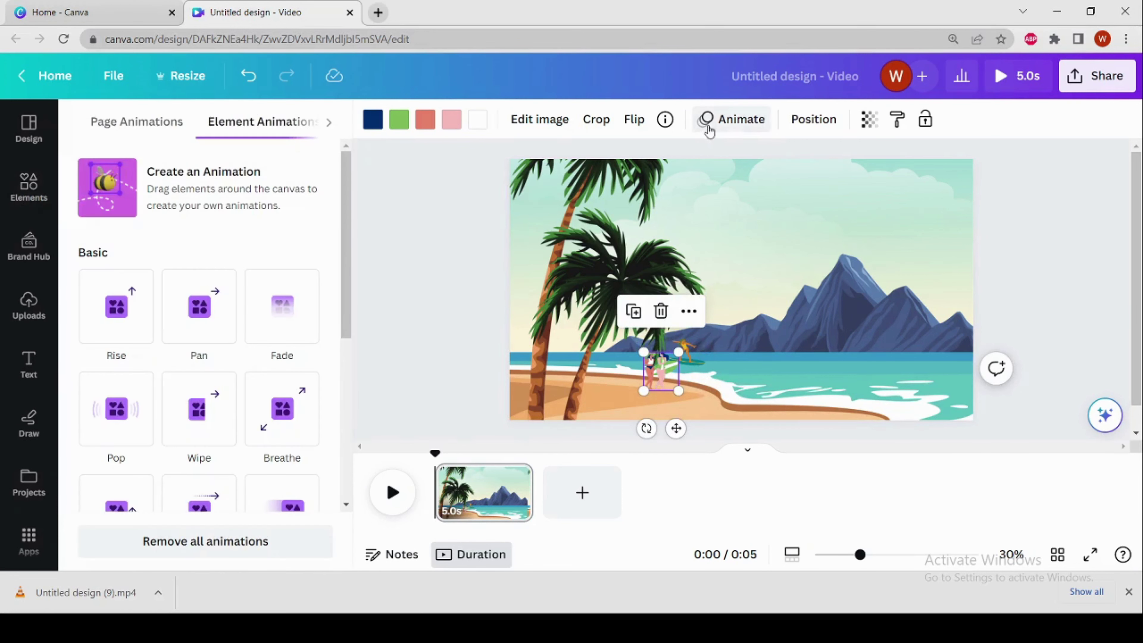
pyautogui.click(274, 199)
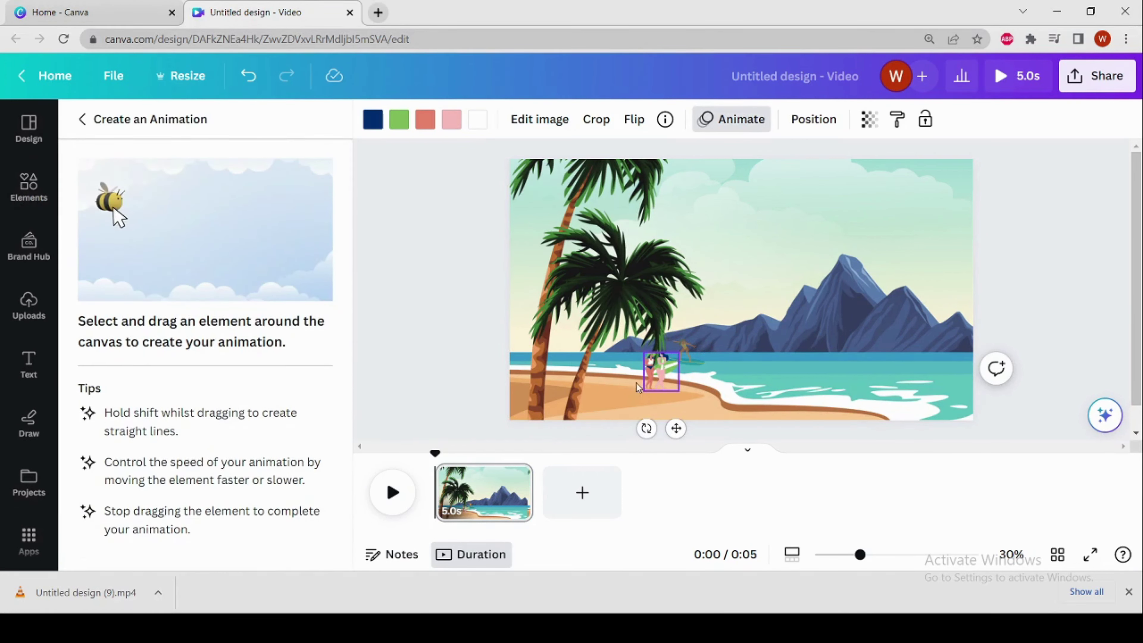
pyautogui.moveTo(657, 378)
pyautogui.mouseDown()
pyautogui.moveTo(649, 385)
pyautogui.moveTo(666, 400)
pyautogui.moveTo(740, 445)
pyautogui.mouseUp()
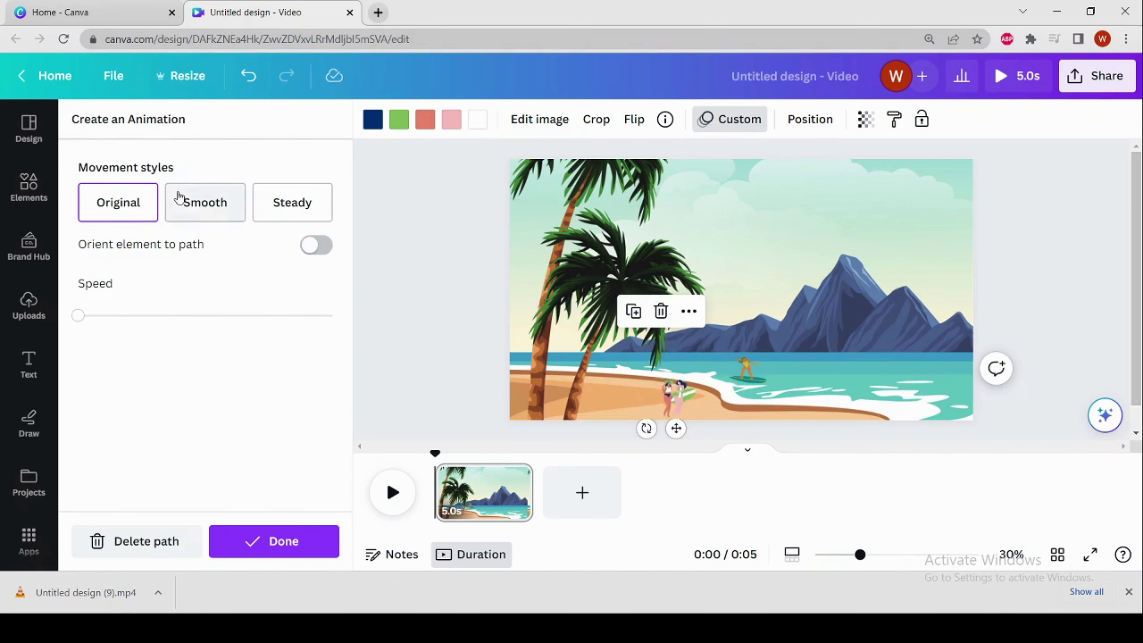
pyautogui.click(189, 206)
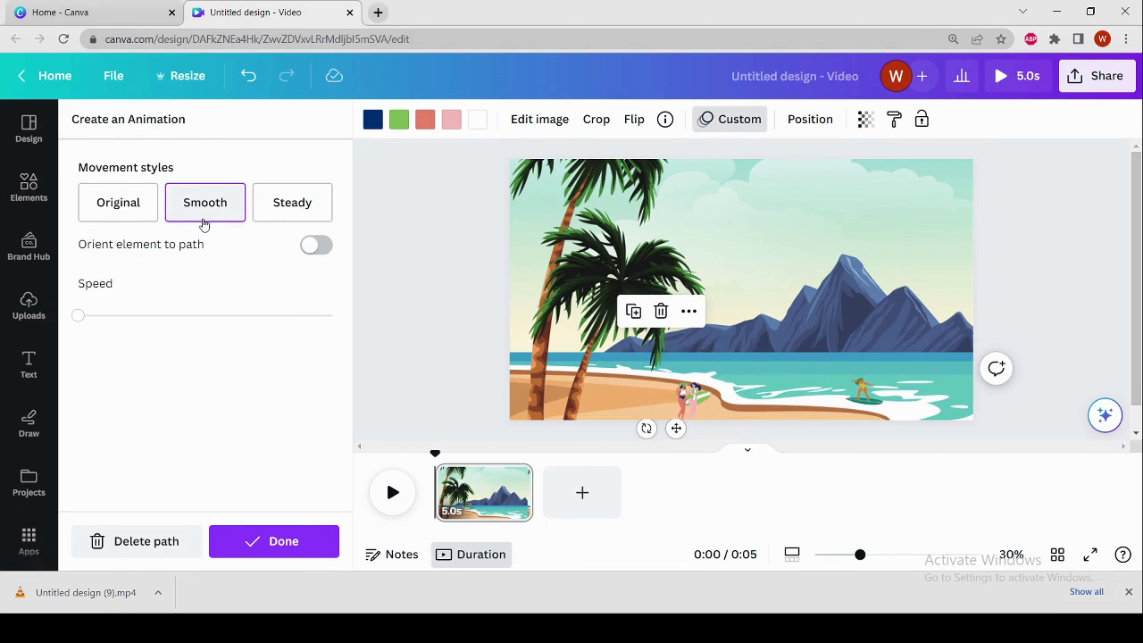
pyautogui.click(299, 557)
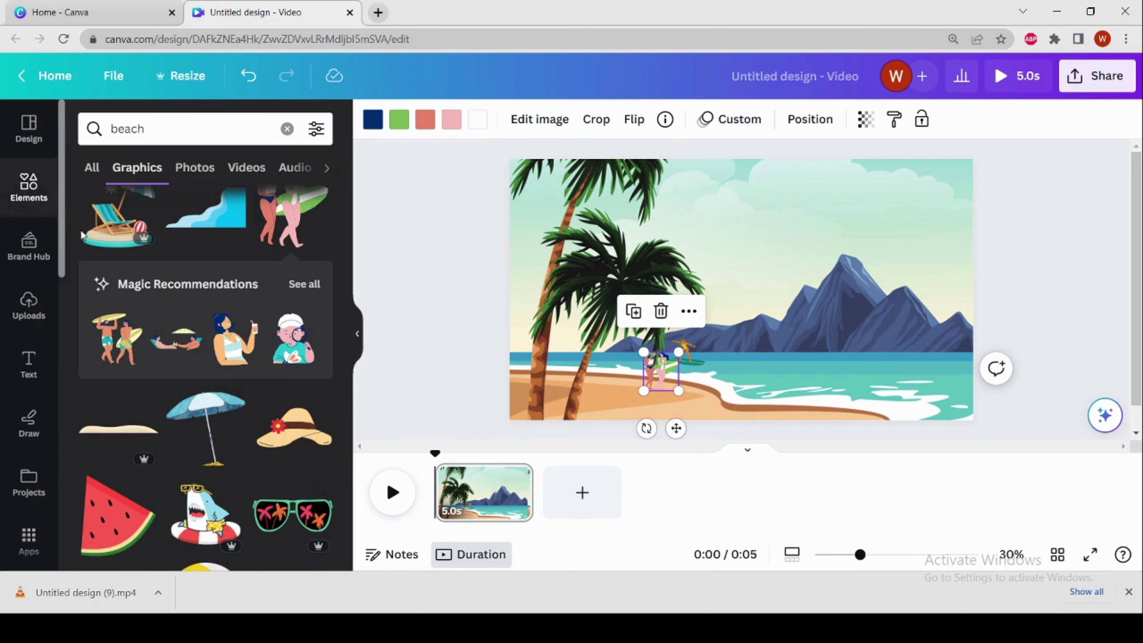
# - Look through the beach graphics for another figure that suits the scene
pyautogui.scroll(-15, 276, 461)
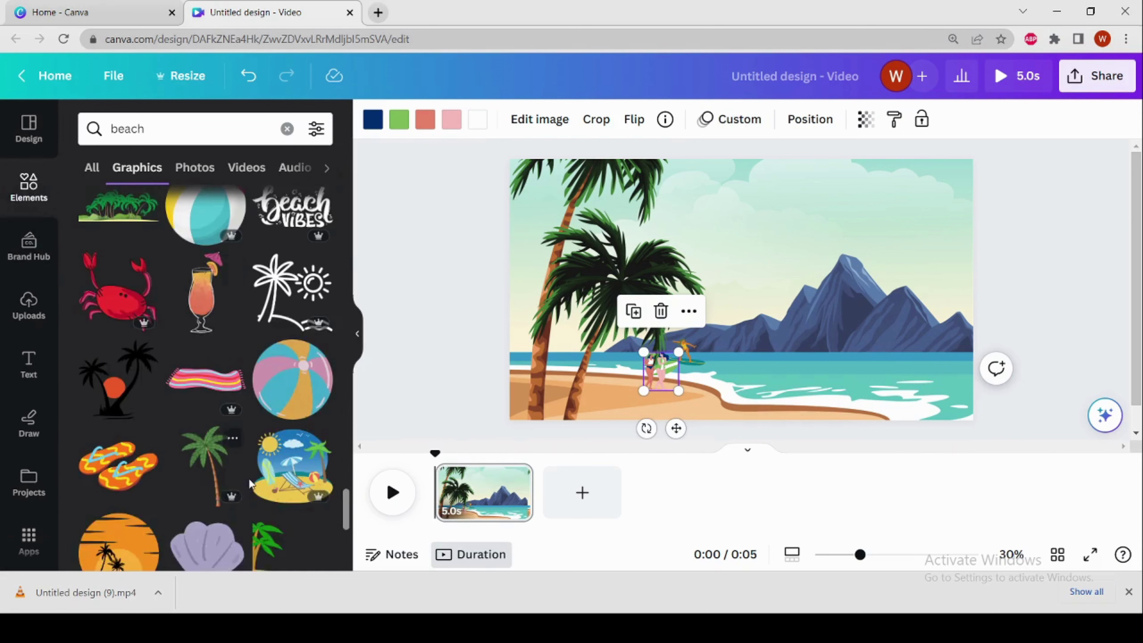
pyautogui.scroll(-5, 267, 459)
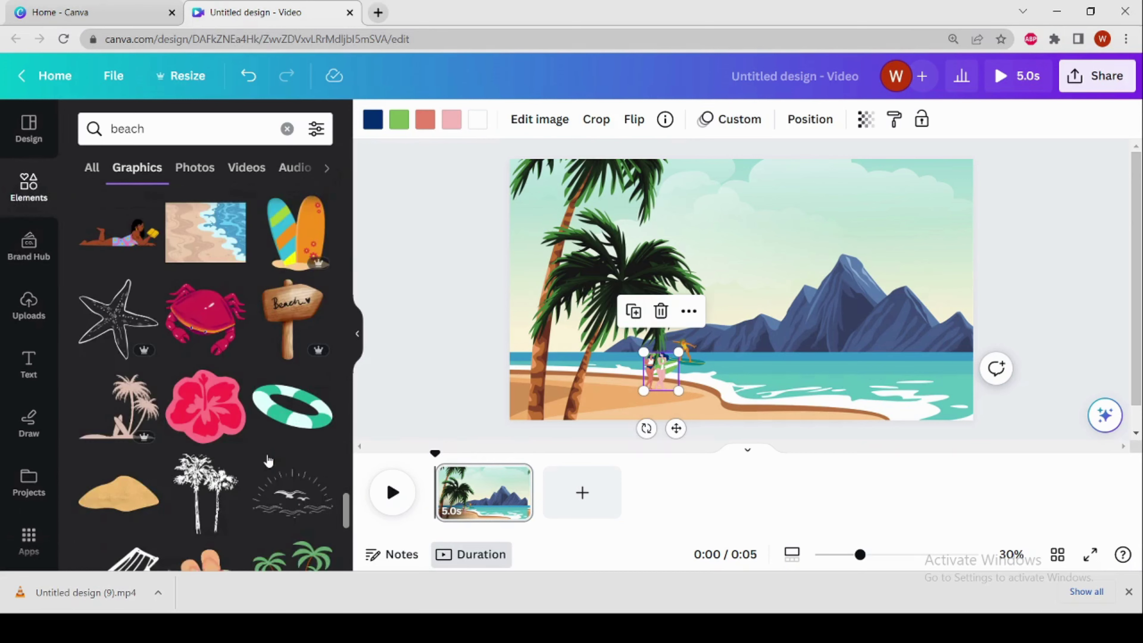
pyautogui.scroll(-4, 241, 493)
pyautogui.scroll(-4, 243, 496)
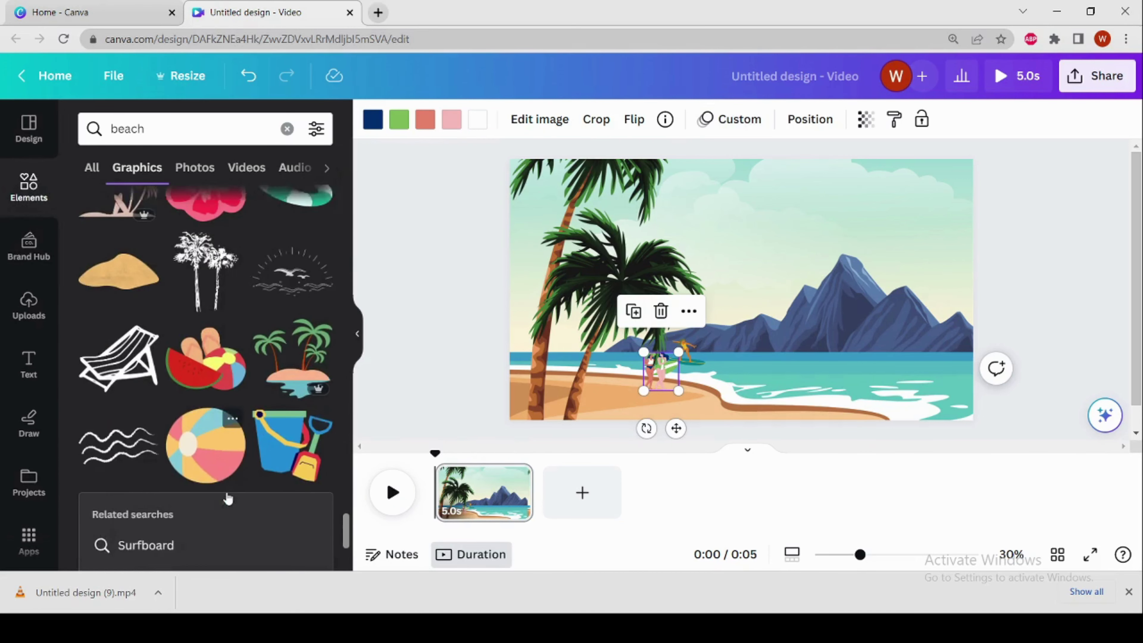
pyautogui.scroll(-5, 241, 518)
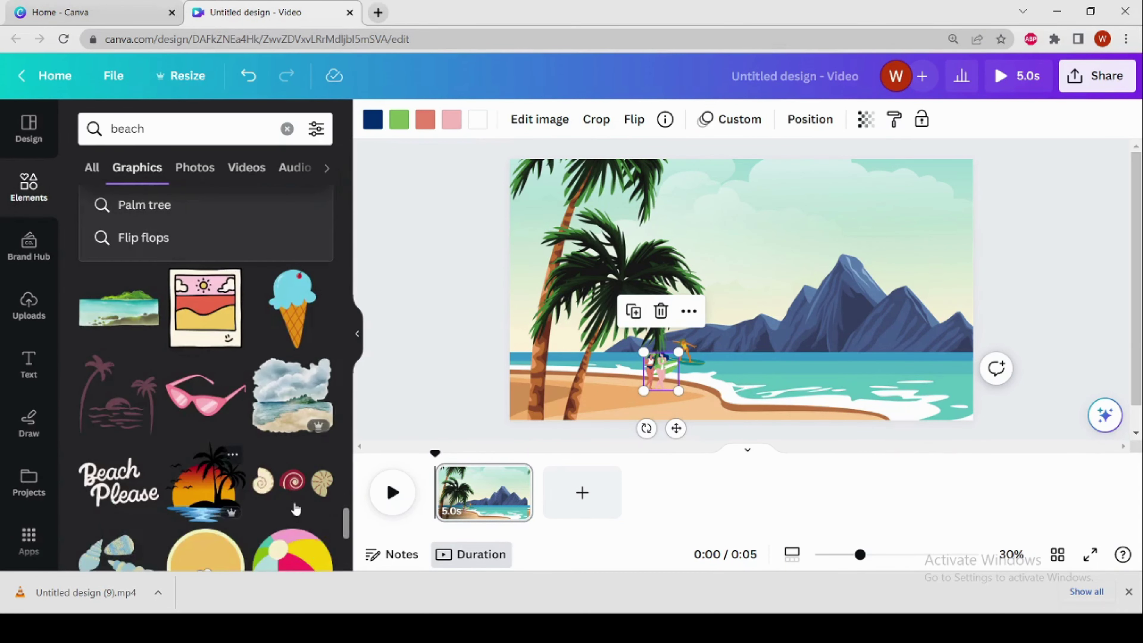
pyautogui.scroll(-4, 252, 496)
pyautogui.scroll(-4, 212, 464)
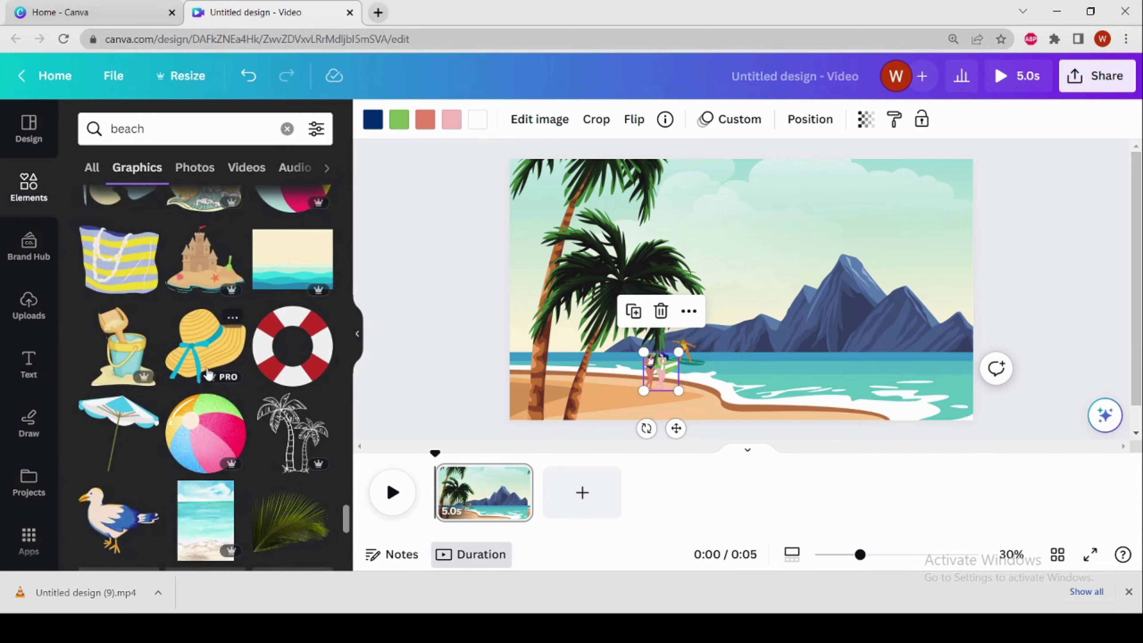
pyautogui.scroll(-4, 203, 336)
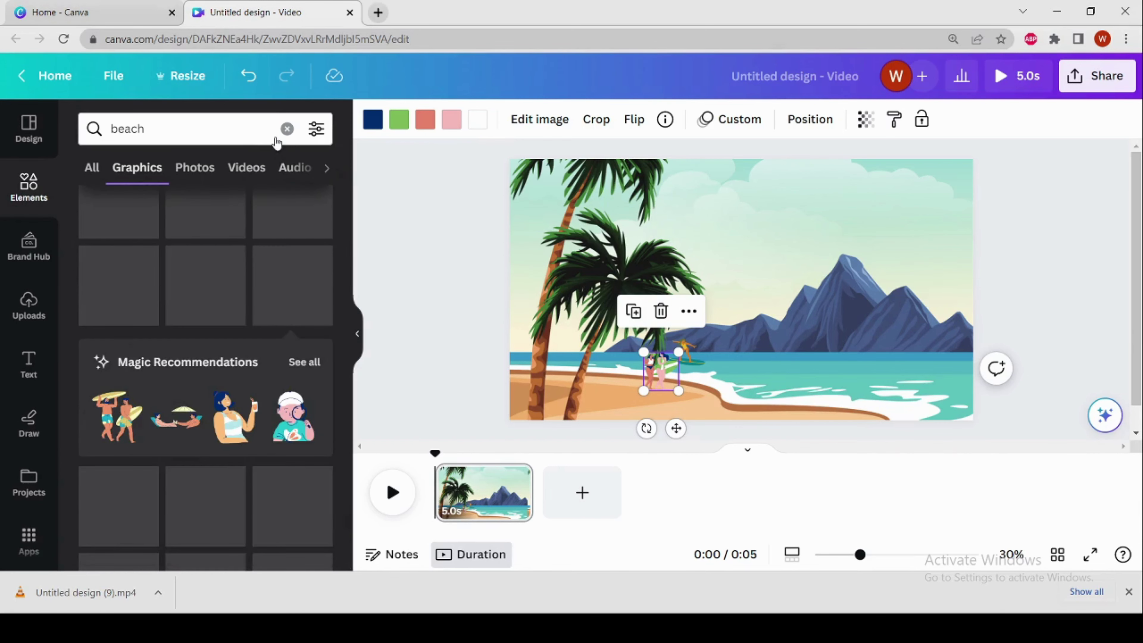
# - Search the graphics for "riding on water" and add the yellow speedboat carrying two riders
pyautogui.click(286, 131)
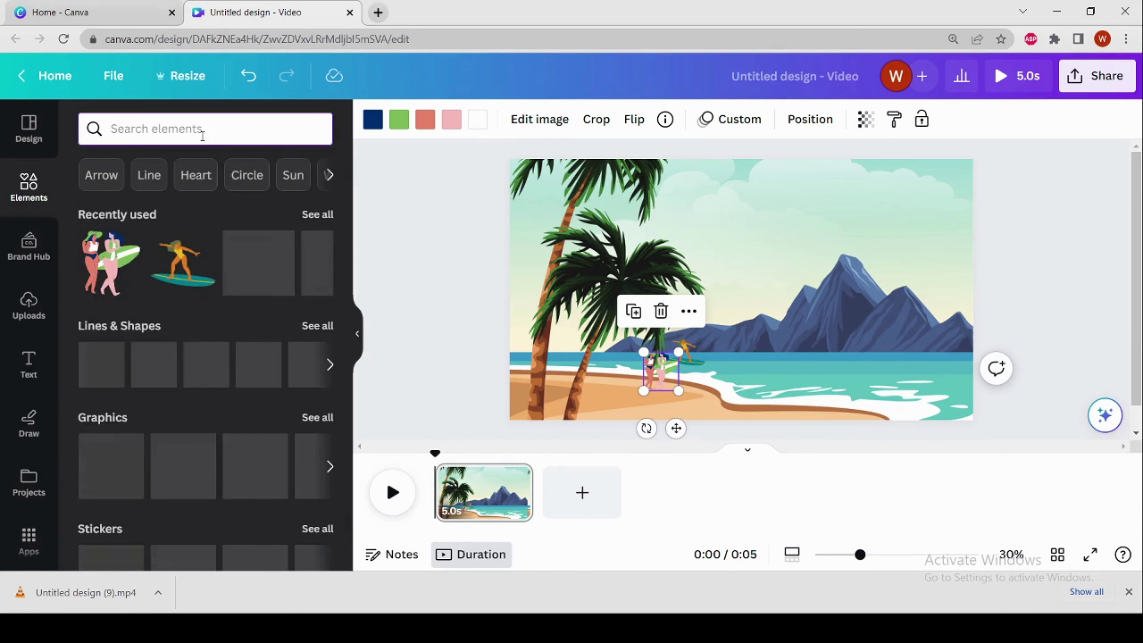
pyautogui.write('wate')
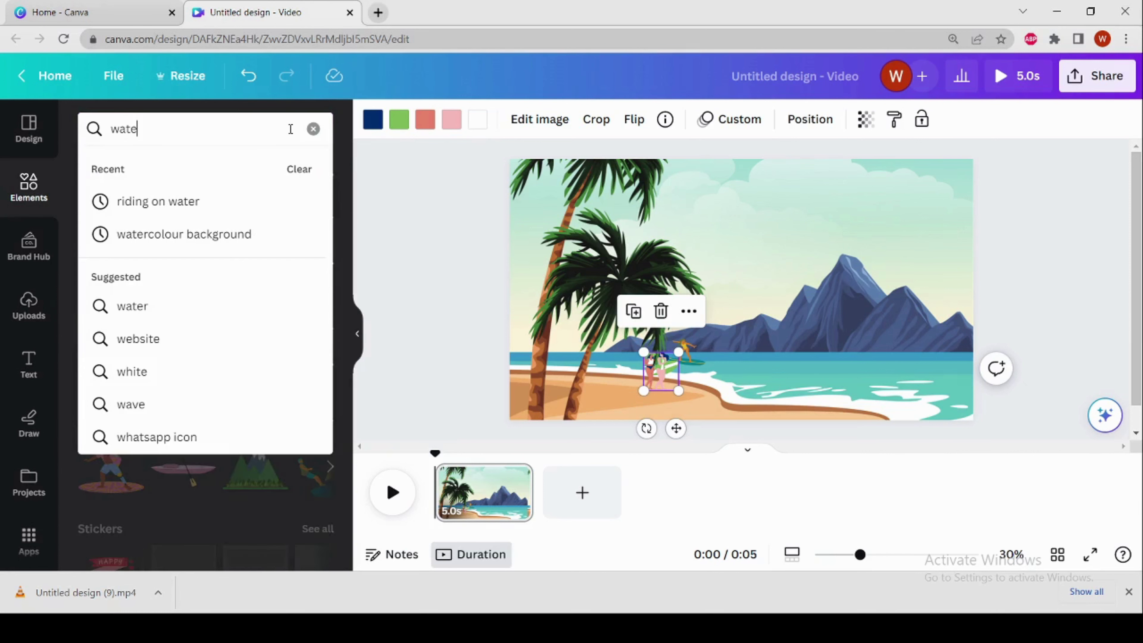
pyautogui.click(179, 207)
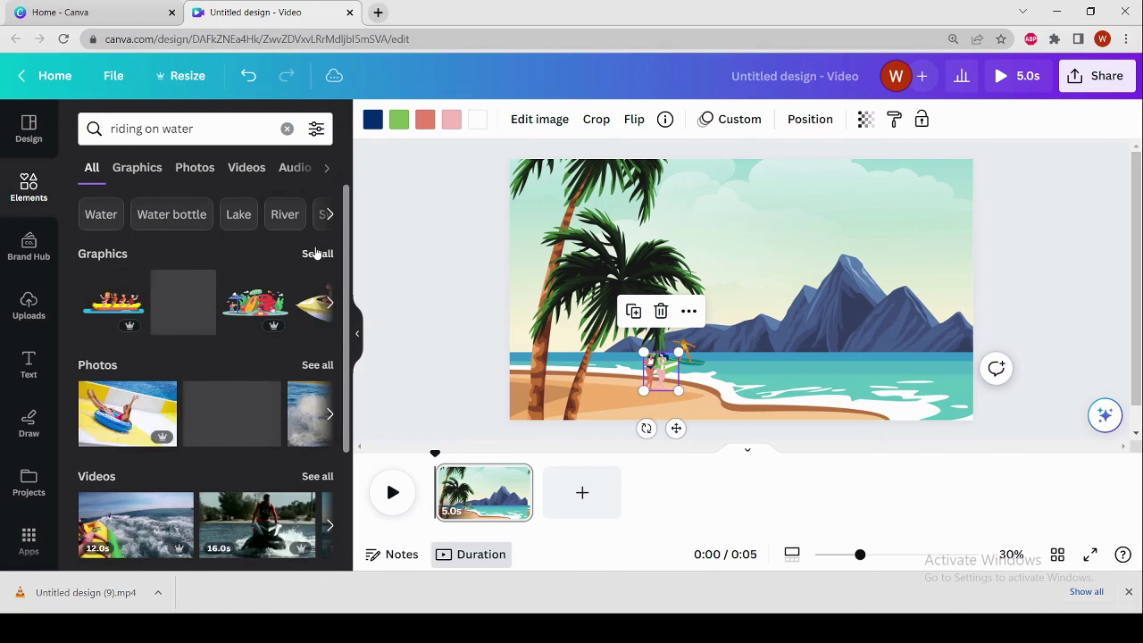
pyautogui.click(316, 253)
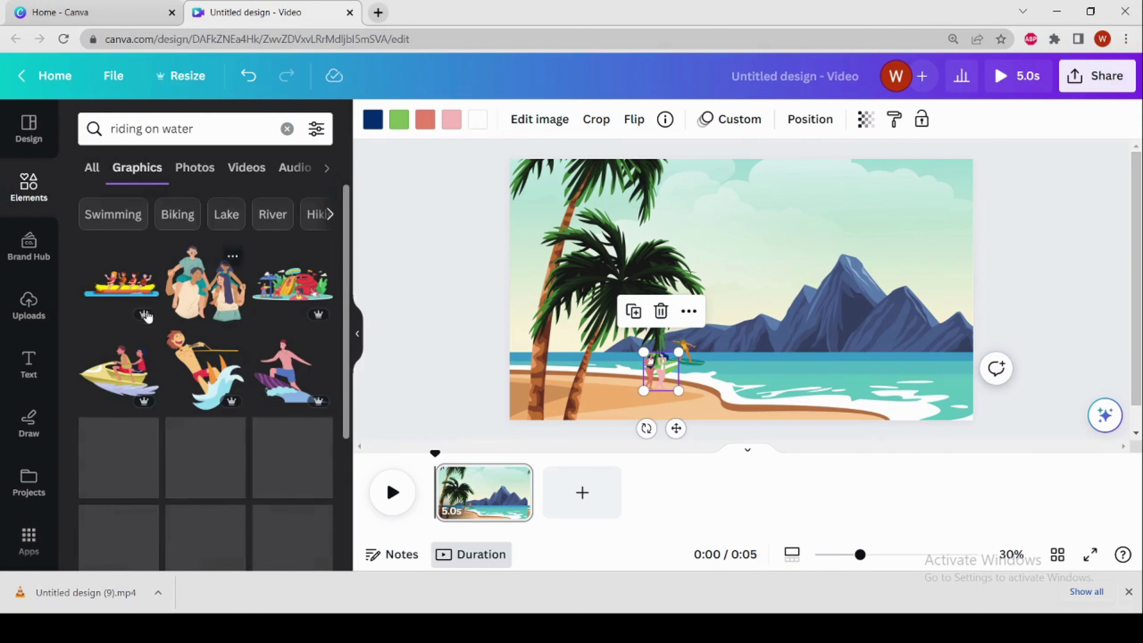
pyautogui.click(131, 380)
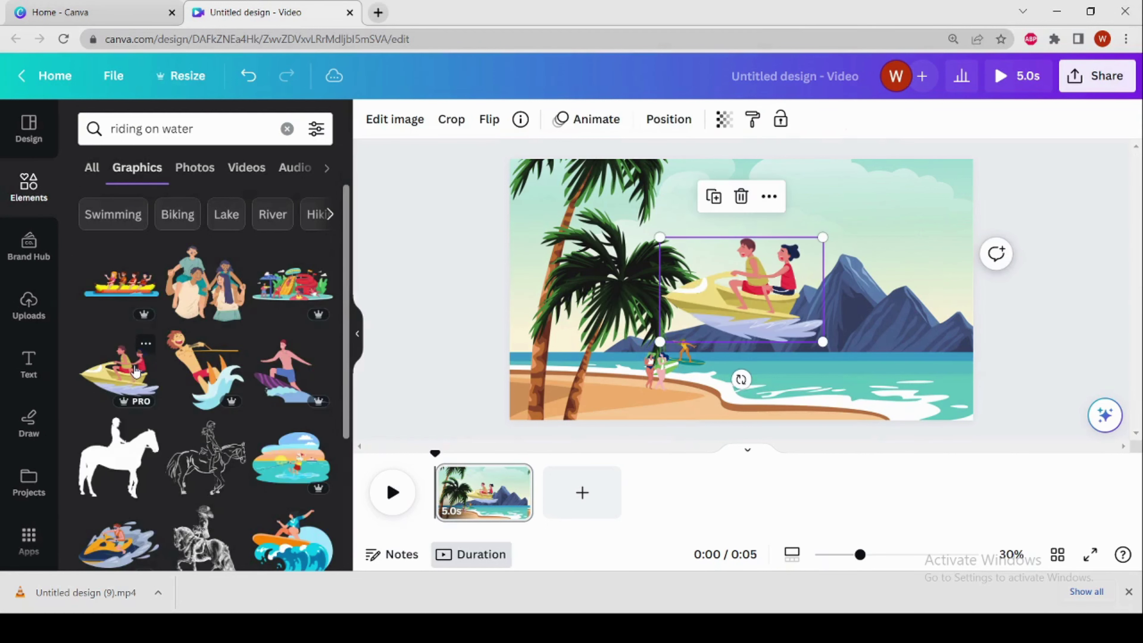
# - Flip the speedboat horizontally and shrink it to a small boat on the water just beyond the surfer
pyautogui.click(486, 119)
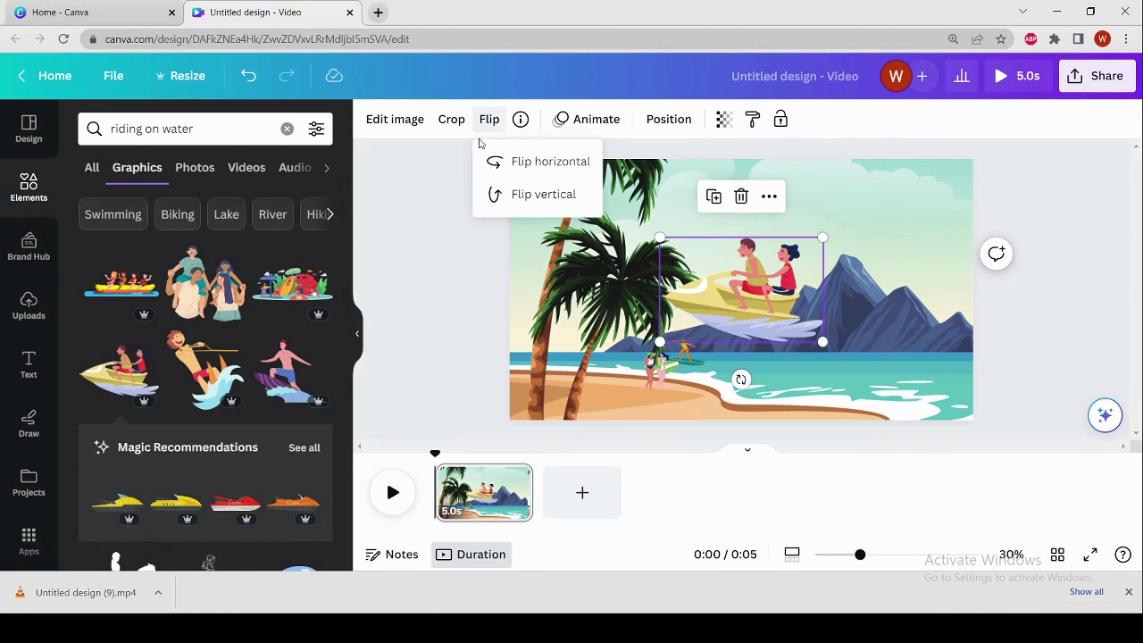
pyautogui.click(522, 164)
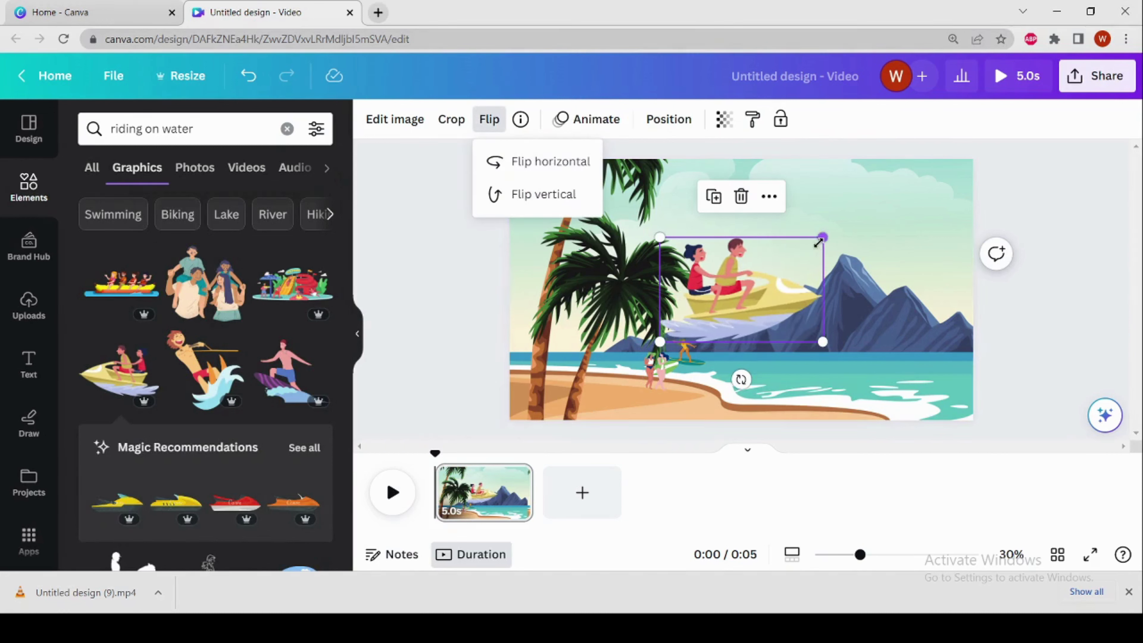
pyautogui.moveTo(824, 244); pyautogui.dragTo(728, 364)
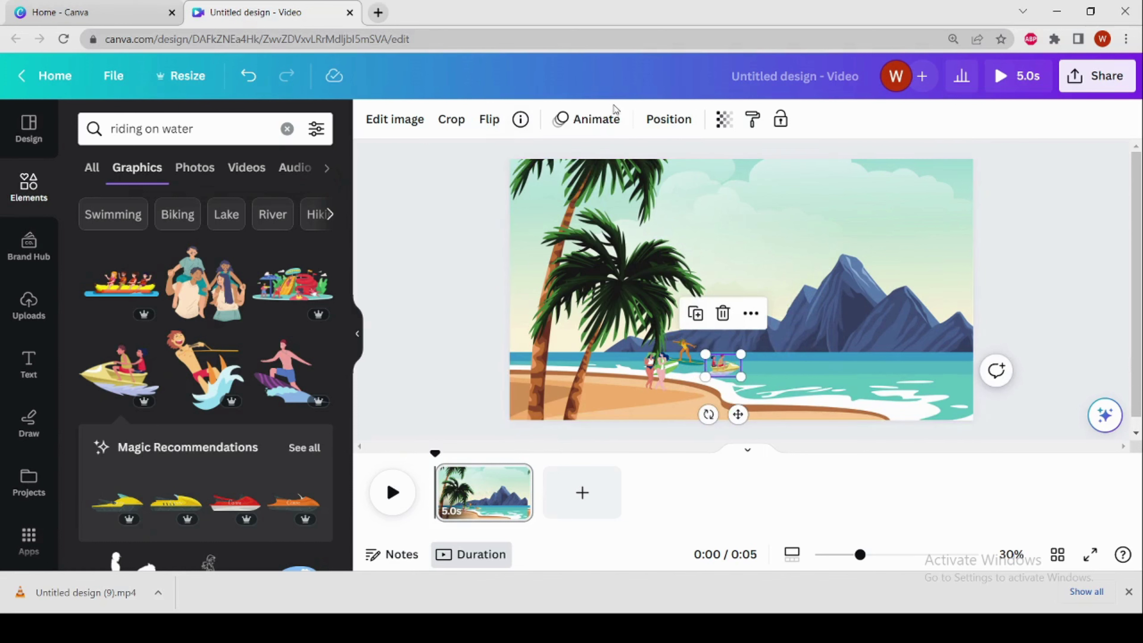
# - Give the speedboat a custom path animation across the sea past the page's right edge, keeping the Original movement style
pyautogui.click(599, 118)
pyautogui.click(213, 175)
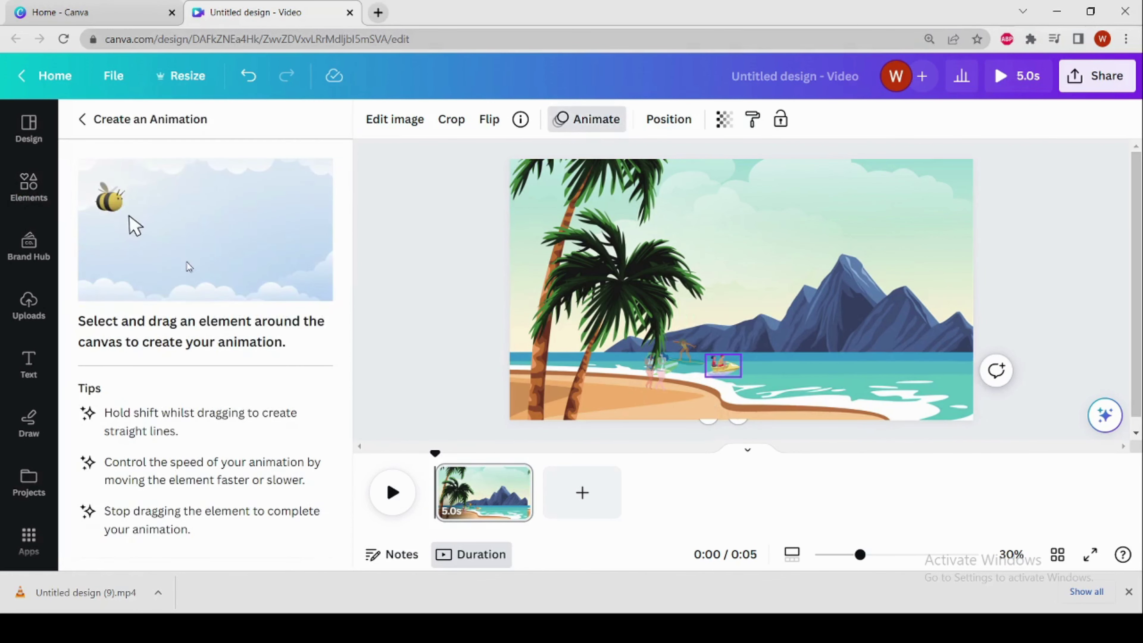
pyautogui.moveTo(734, 369)
pyautogui.mouseDown()
pyautogui.moveTo(830, 388)
pyautogui.moveTo(918, 378)
pyautogui.moveTo(990, 390)
pyautogui.mouseUp()
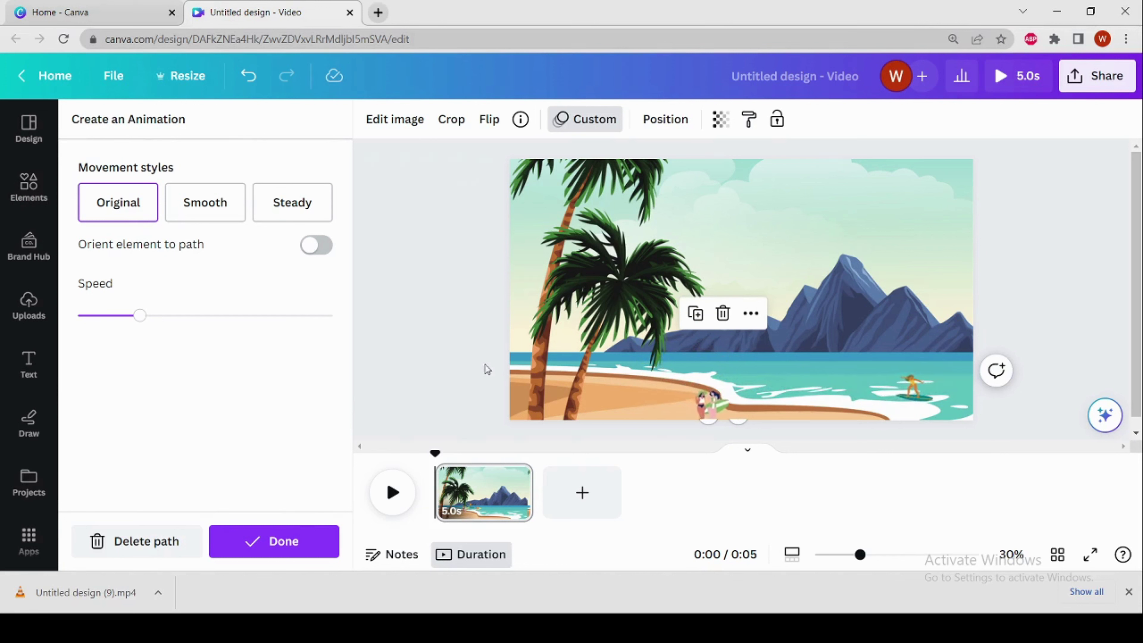
pyautogui.click(307, 549)
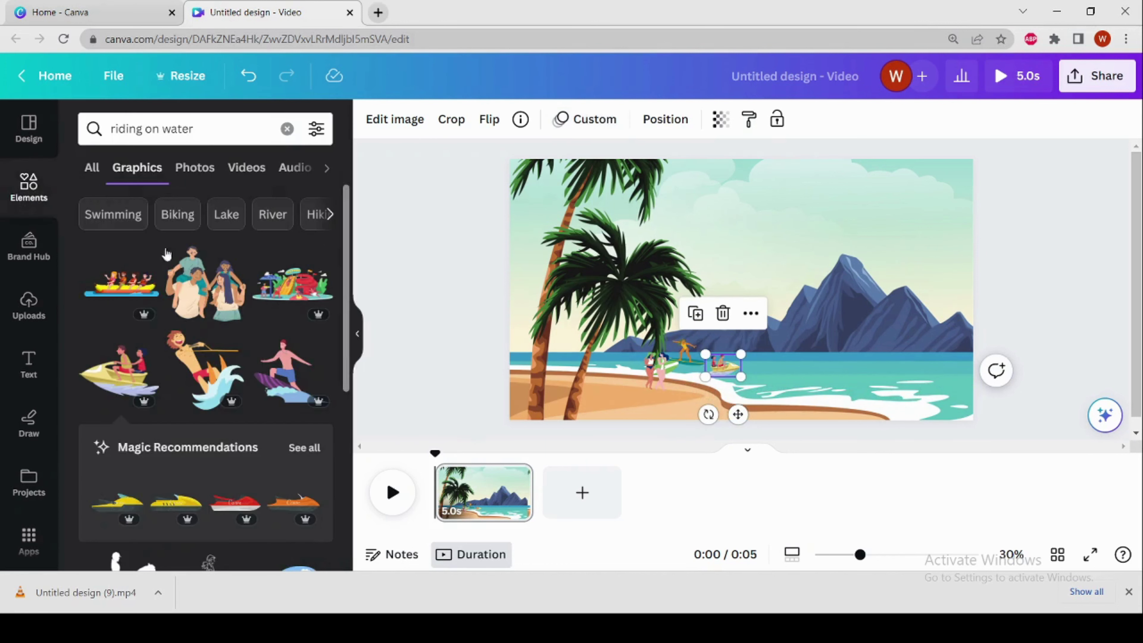
# - Search the graphics for "sun" and filter the results to Animated
pyautogui.click(287, 130)
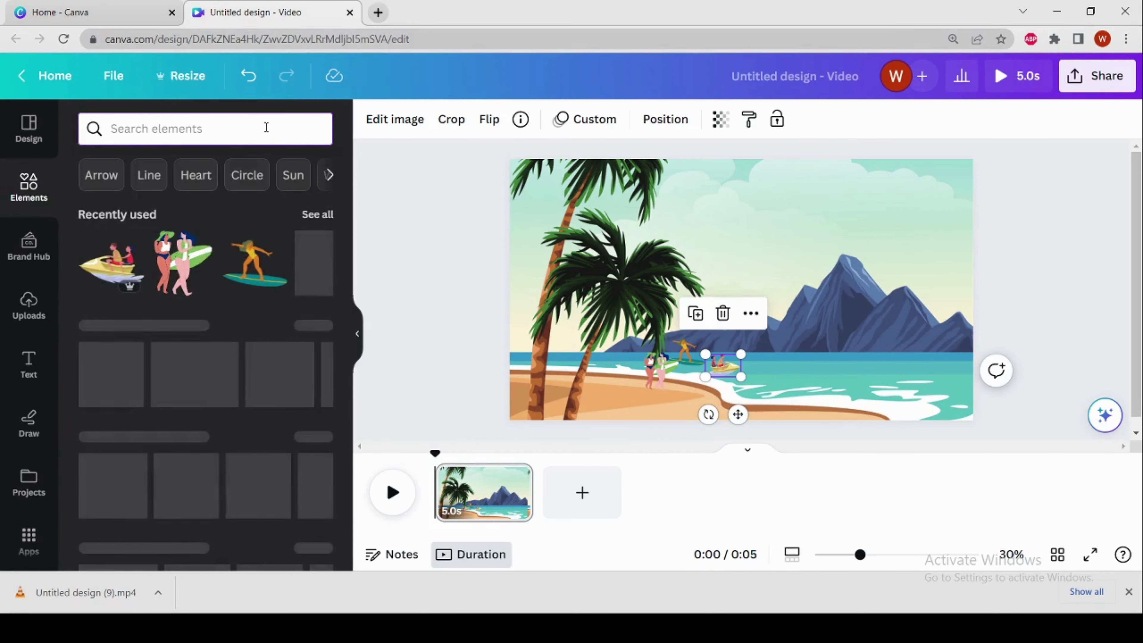
pyautogui.write('sun')
pyautogui.press('Return')
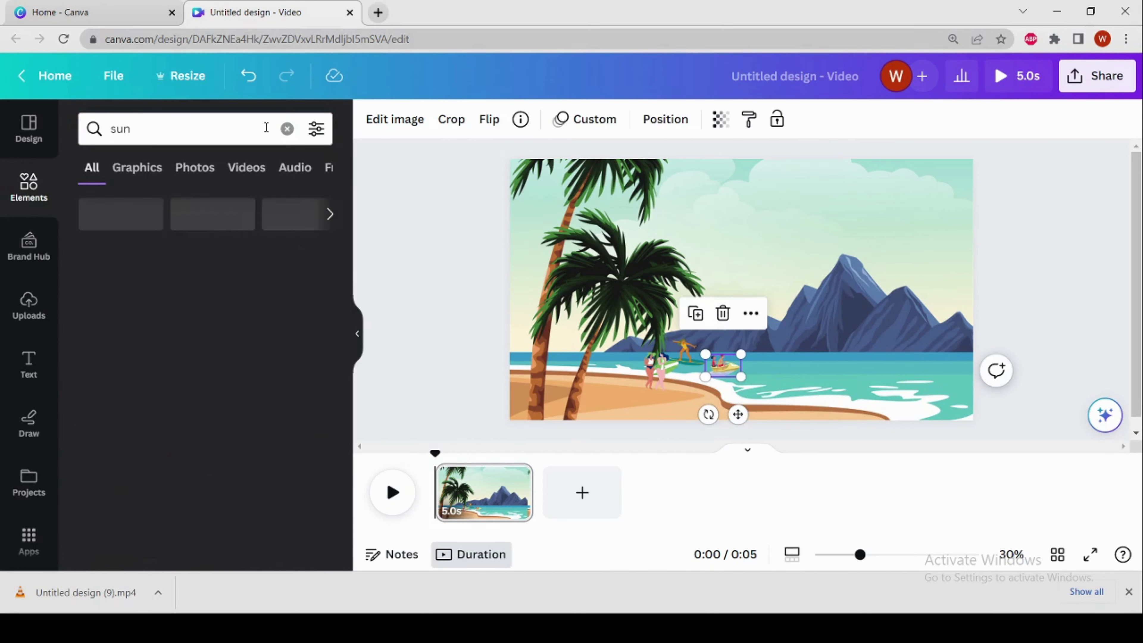
pyautogui.click(138, 169)
pyautogui.click(317, 131)
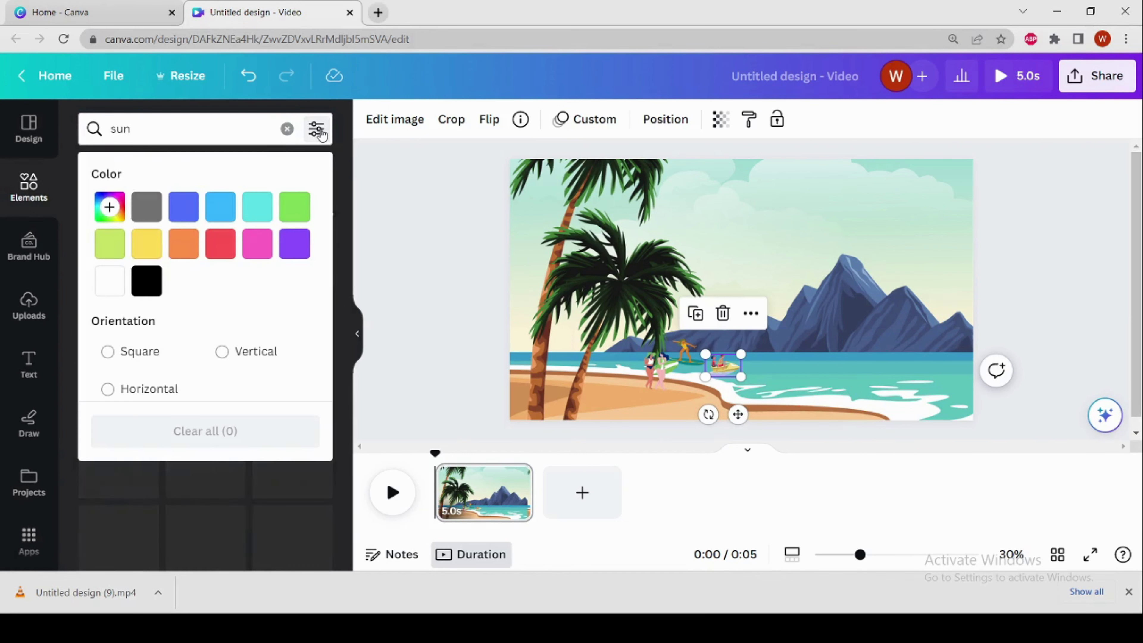
pyautogui.click(271, 351)
pyautogui.scroll(-4, 266, 315)
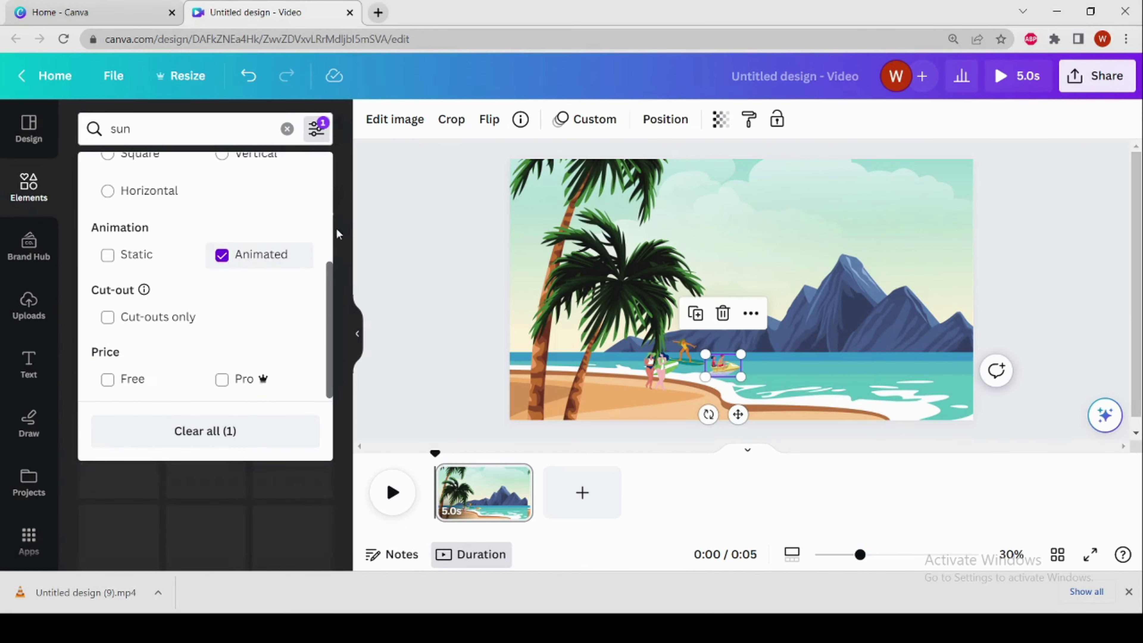
pyautogui.click(370, 222)
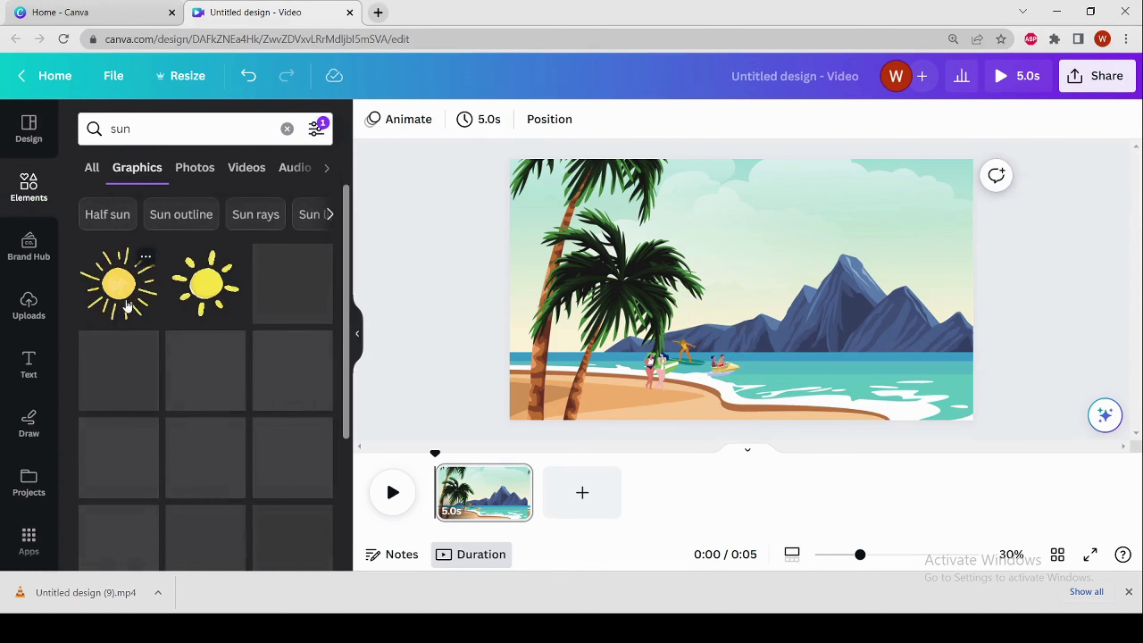
# - Add the yellow sun with thin rays and shrink it to a small sun in the sky beside the mountain peak
pyautogui.click(128, 305)
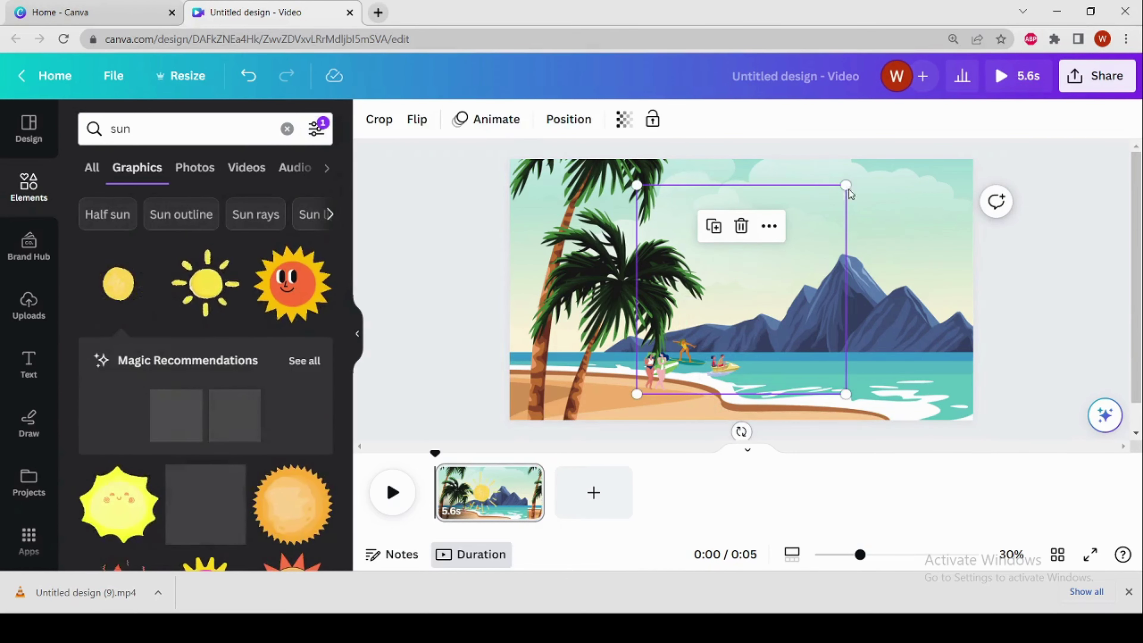
pyautogui.moveTo(849, 192); pyautogui.dragTo(780, 233)
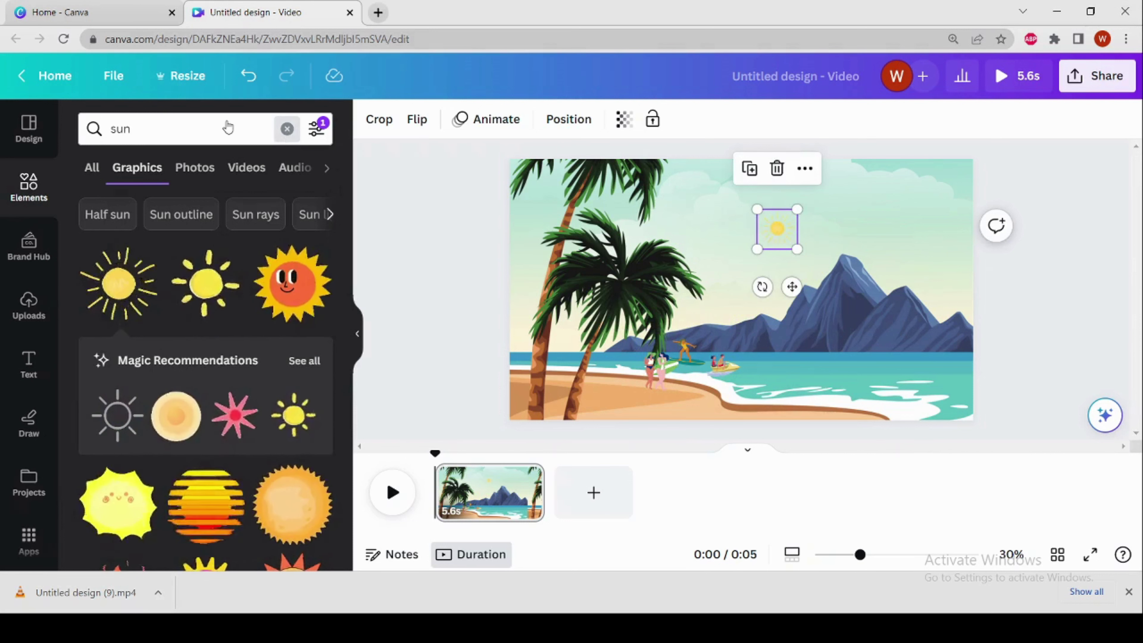
# - Search the graphics for "birds" and filter the results to Animated
pyautogui.click(287, 129)
pyautogui.write('b')
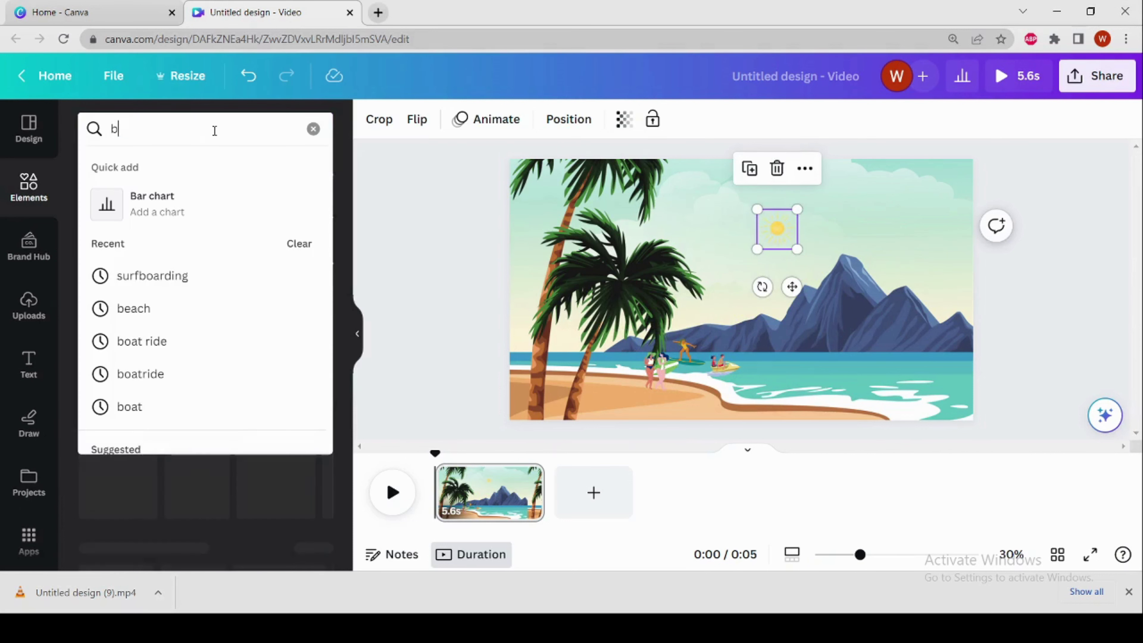
pyautogui.write('irds')
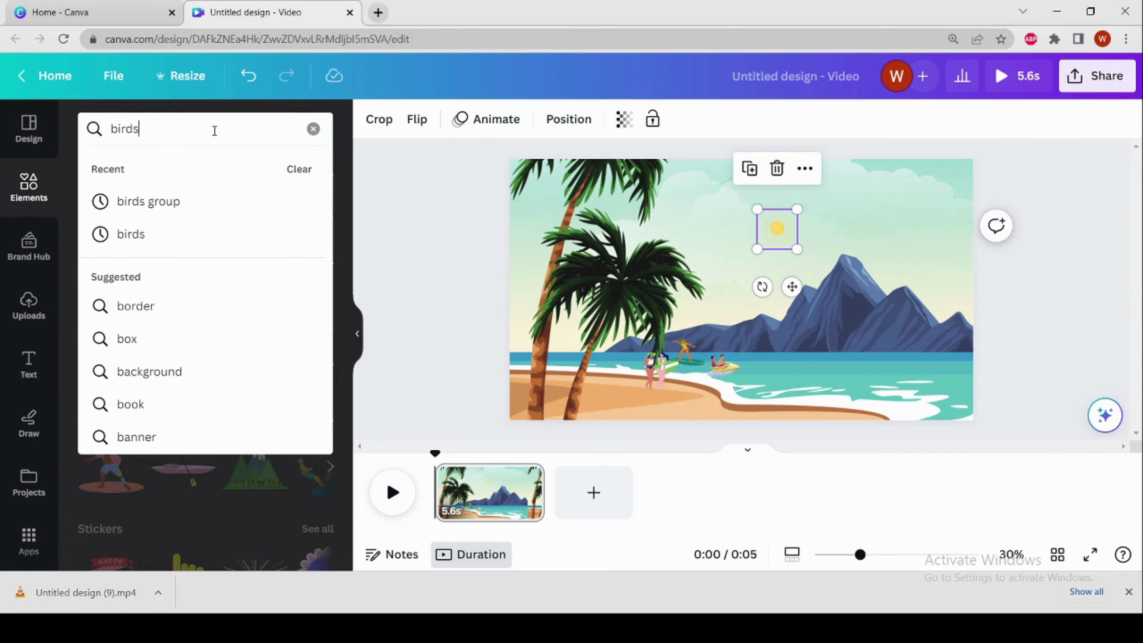
pyautogui.press('Return')
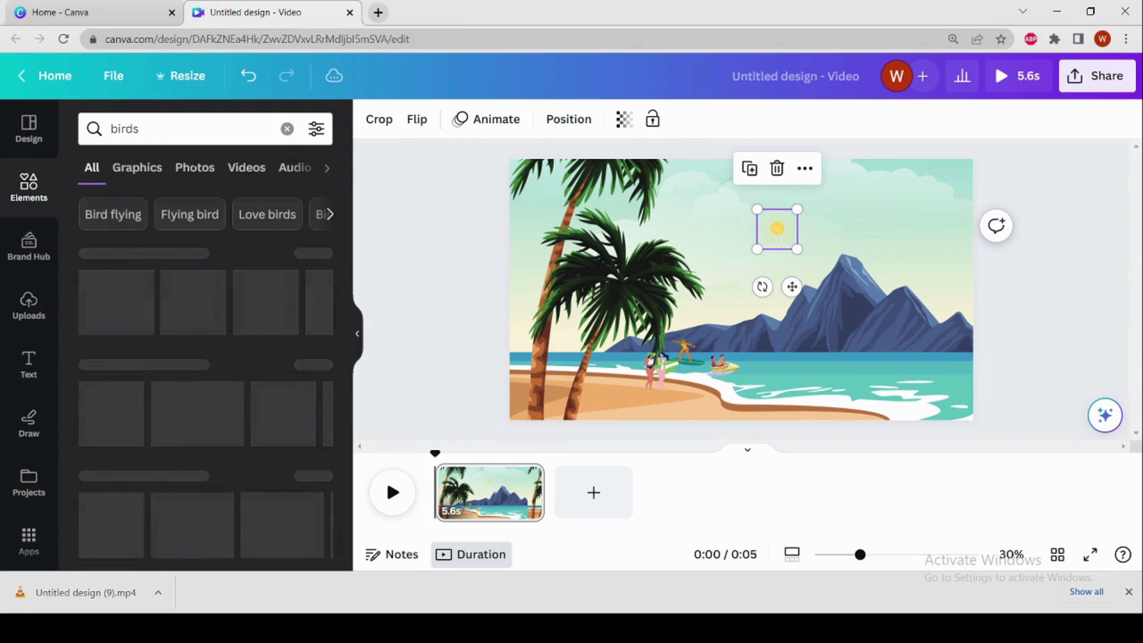
pyautogui.click(131, 172)
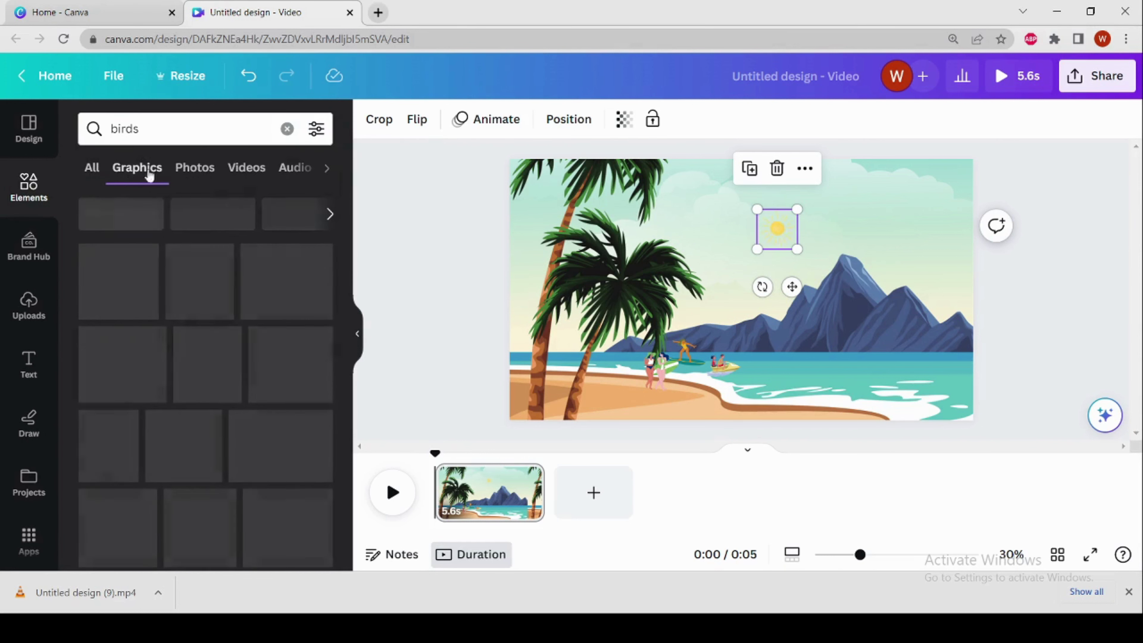
pyautogui.click(316, 128)
pyautogui.scroll(-5, 323, 179)
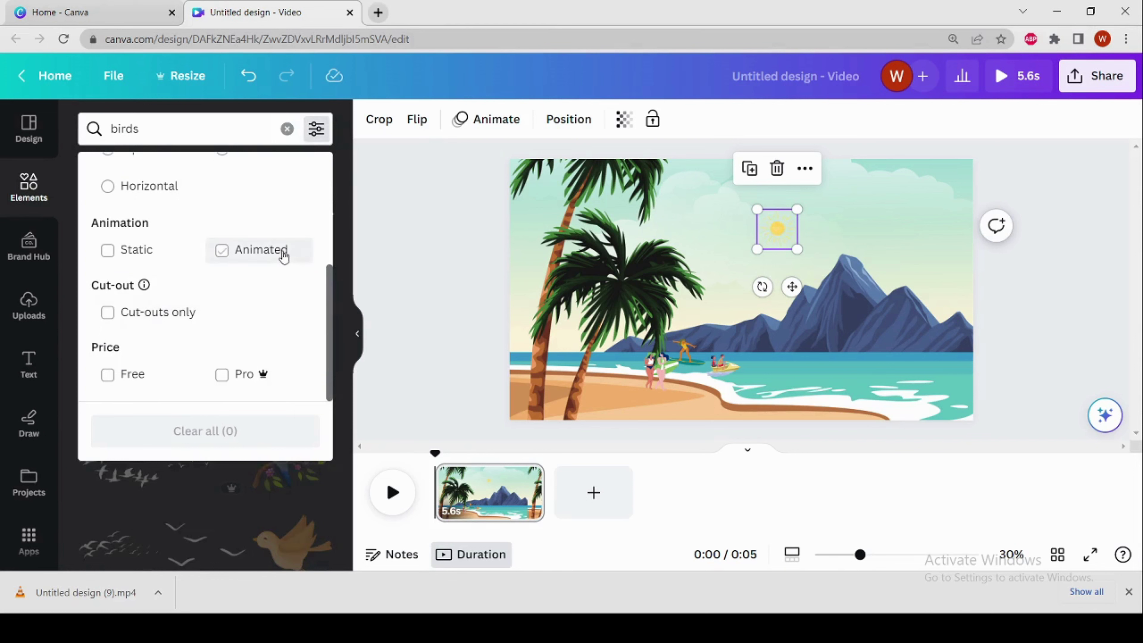
pyautogui.click(394, 228)
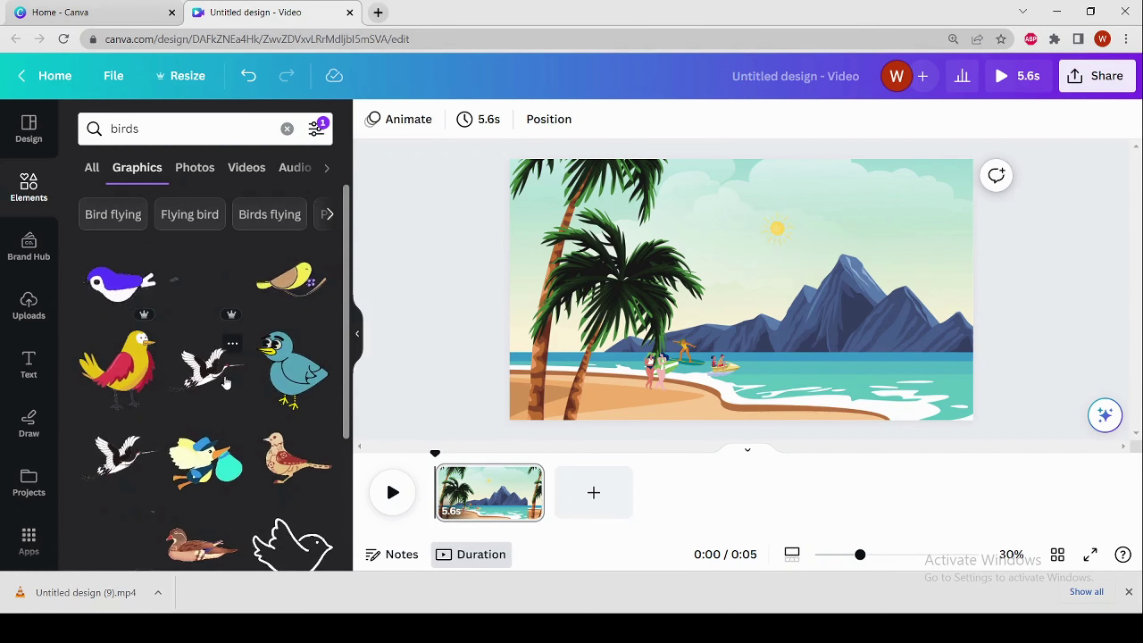
# - Switch the search to the suggested term "Flying bird" and add the dark blue-grey bird silhouette to the page
pyautogui.scroll(-5, 255, 337)
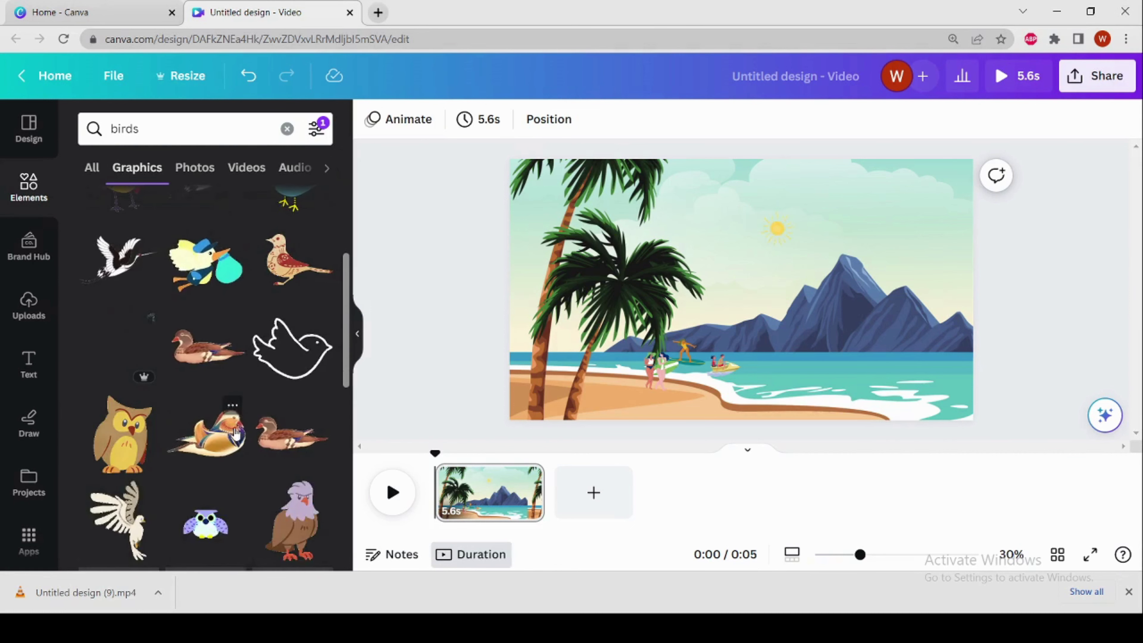
pyautogui.scroll(5, 235, 414)
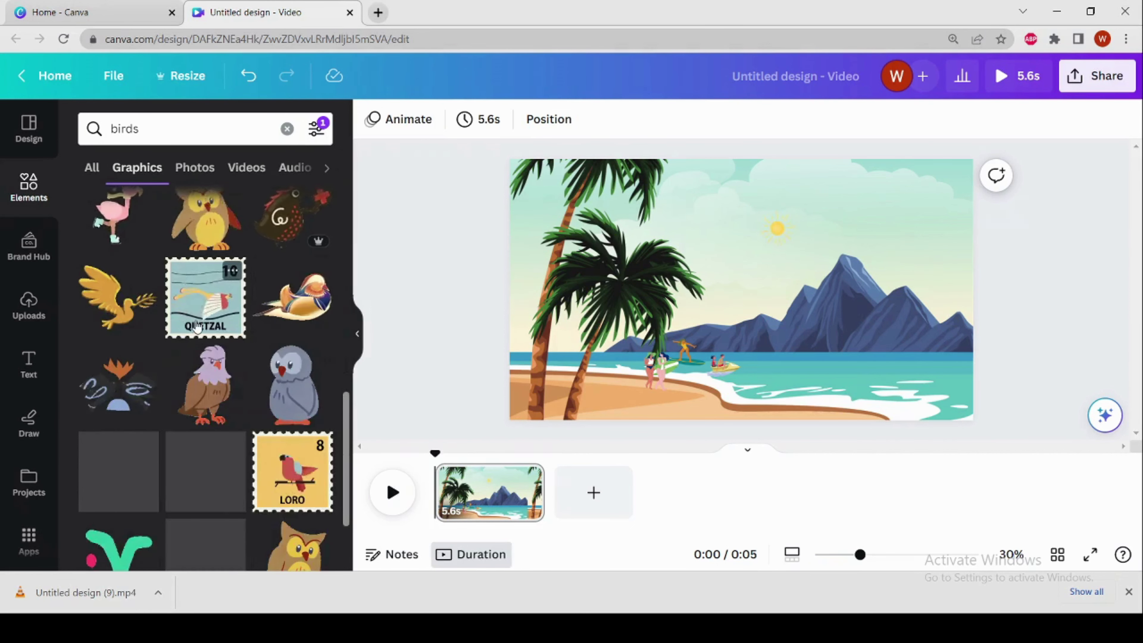
pyautogui.click(189, 214)
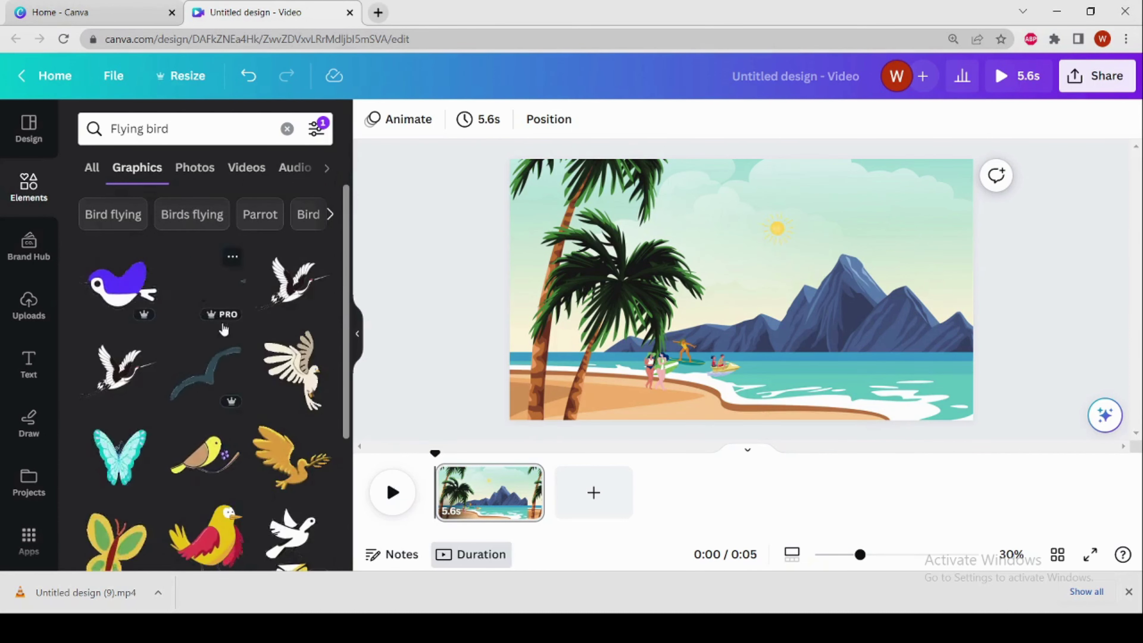
pyautogui.click(212, 378)
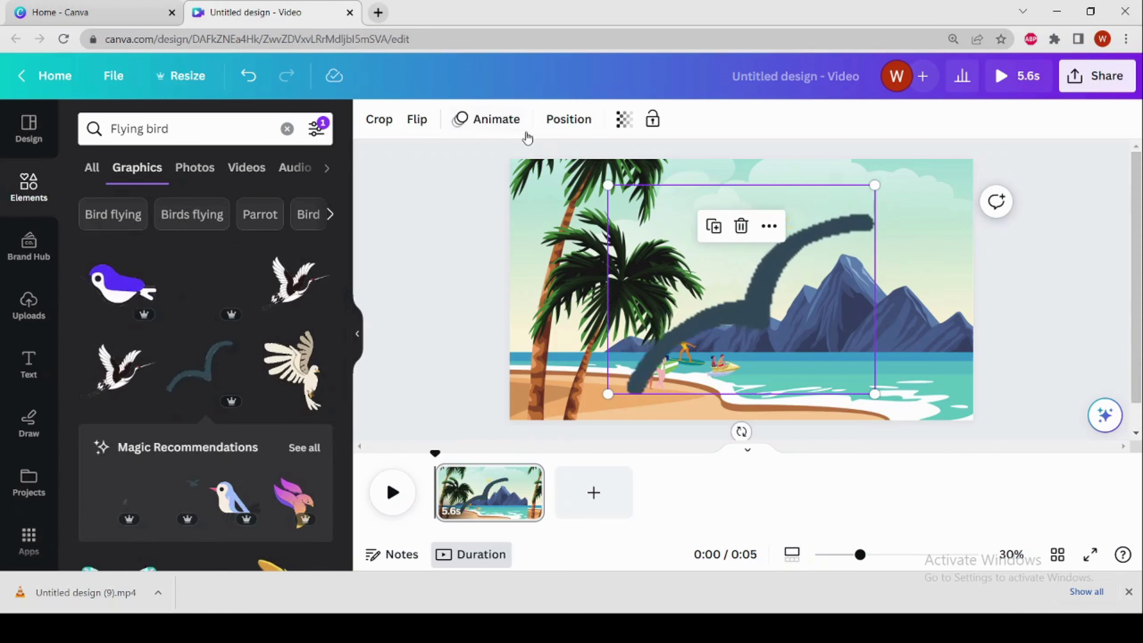
# - Flip the bird horizontally, shrink it to a tiny bird, and place it high in the sky above the mountain peak
pyautogui.click(417, 119)
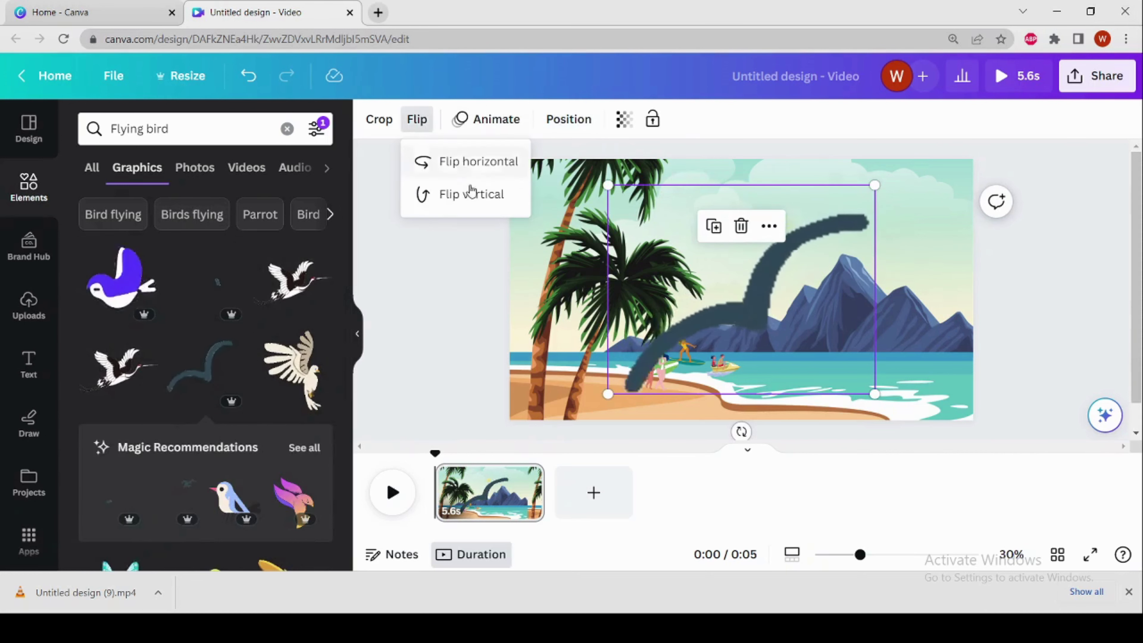
pyautogui.click(474, 162)
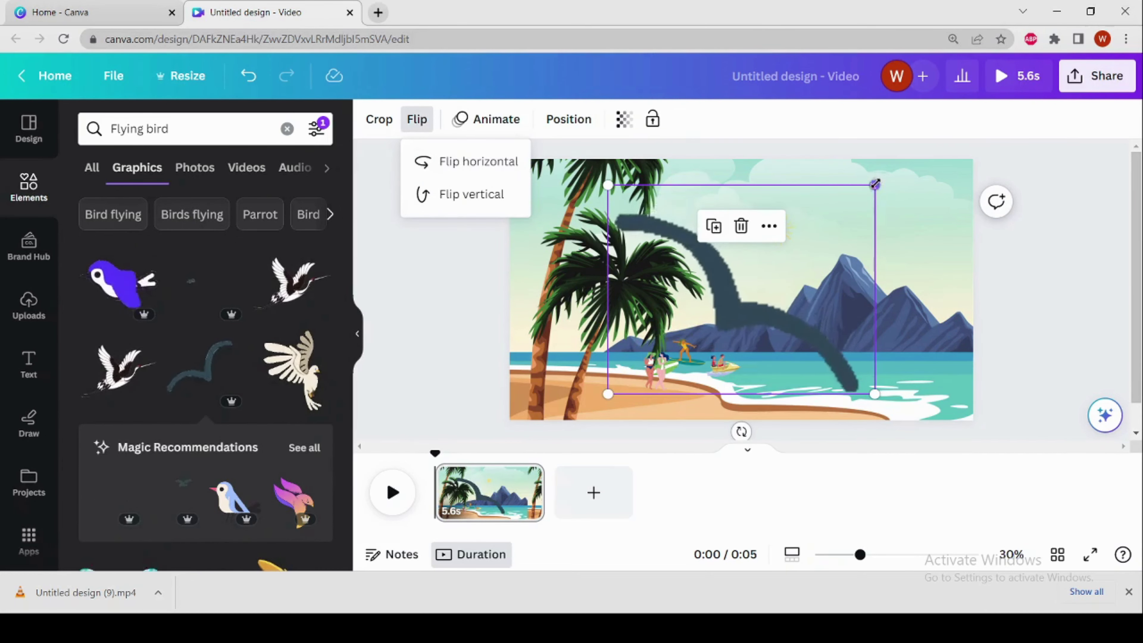
pyautogui.moveTo(868, 181); pyautogui.dragTo(815, 286)
pyautogui.moveTo(866, 206); pyautogui.dragTo(878, 185)
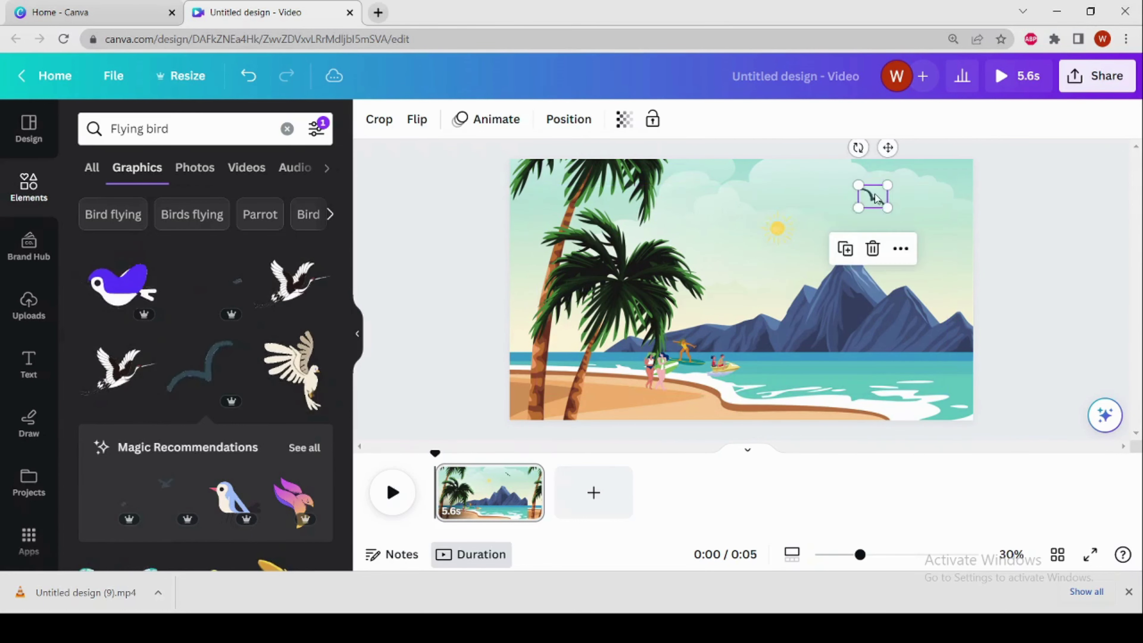
# - Give the bird a custom wavy path animation across the sky to the page's left edge, using the Smooth movement style
pyautogui.click(487, 119)
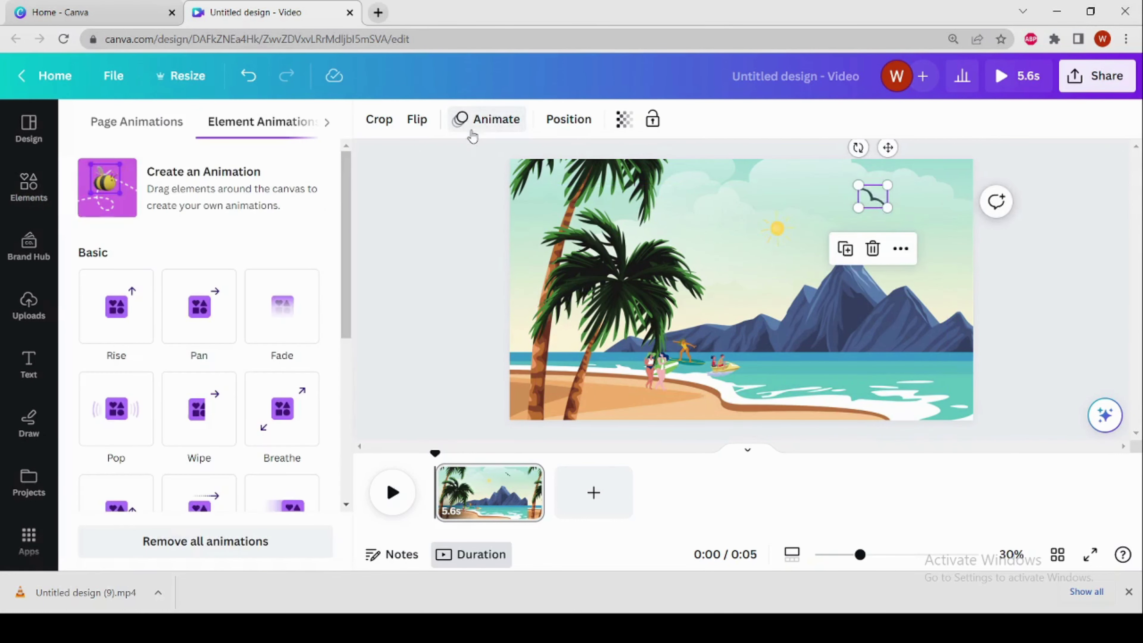
pyautogui.click(223, 203)
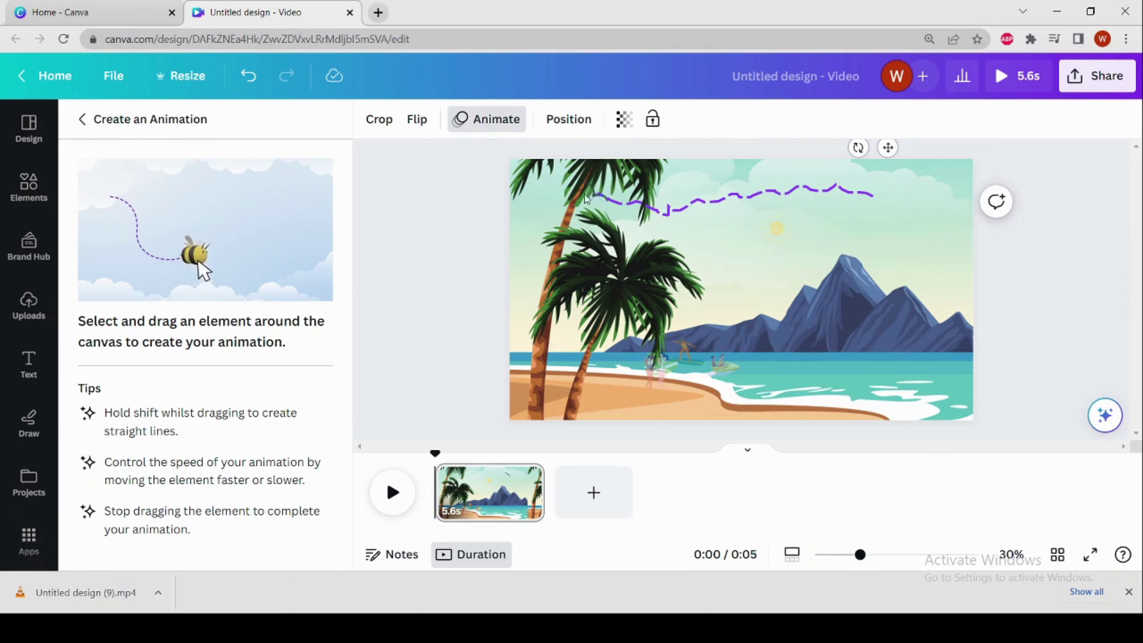
pyautogui.moveTo(507, 203); pyautogui.dragTo(508, 205)
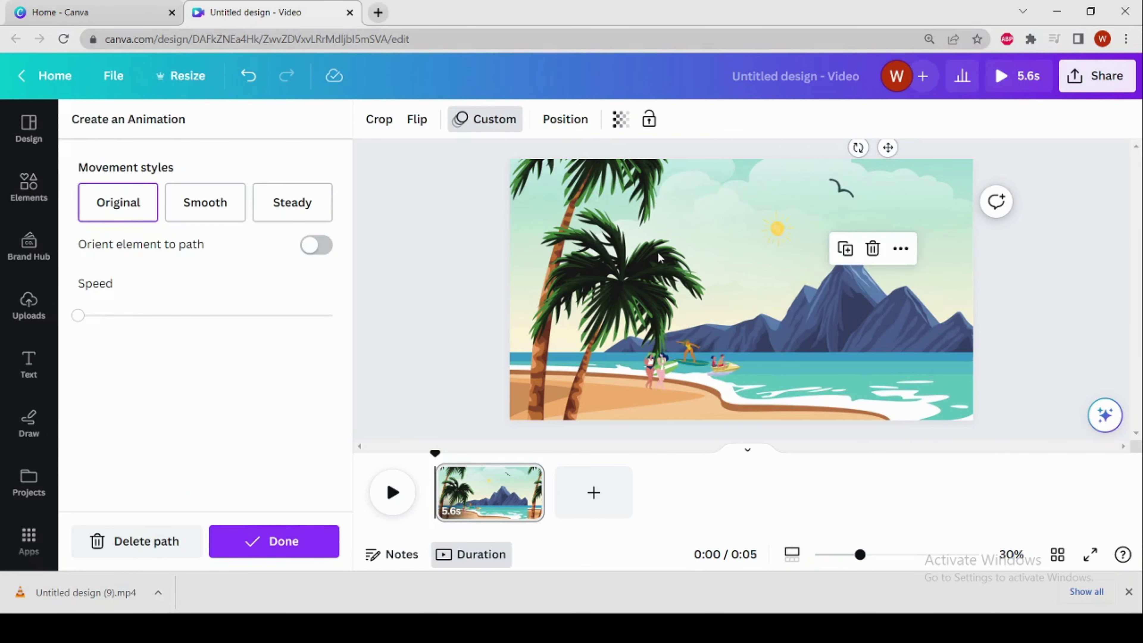
pyautogui.click(201, 210)
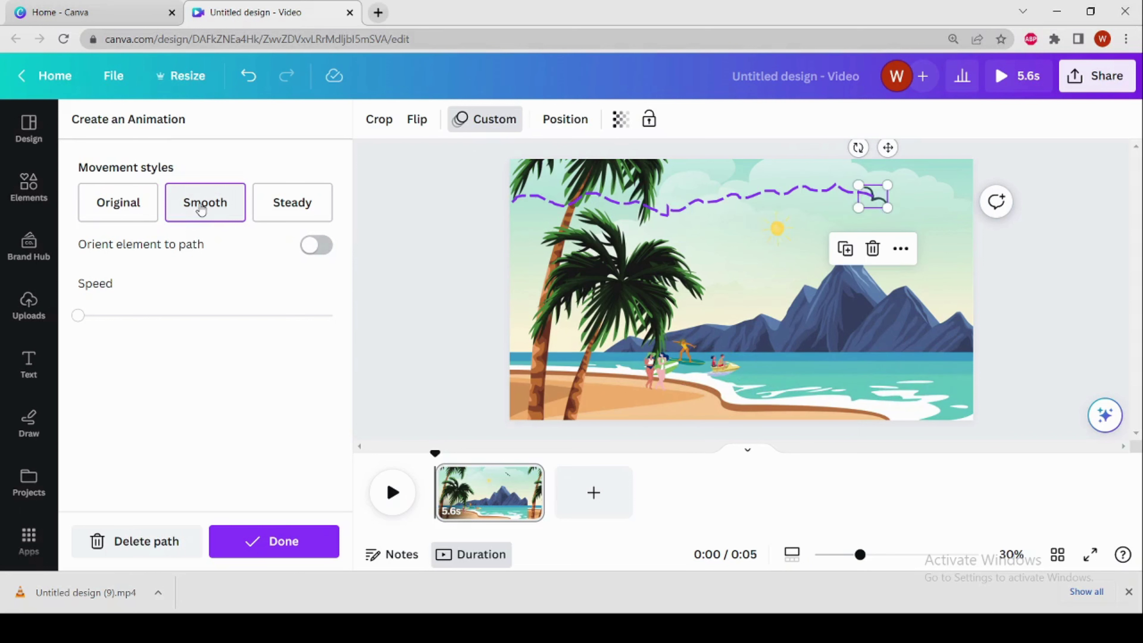
# - Duplicate the animated bird twice and arrange the copies closely around the original as a three-bird flock, then finish the animation
pyautogui.click(846, 248)
pyautogui.moveTo(874, 203); pyautogui.dragTo(877, 220)
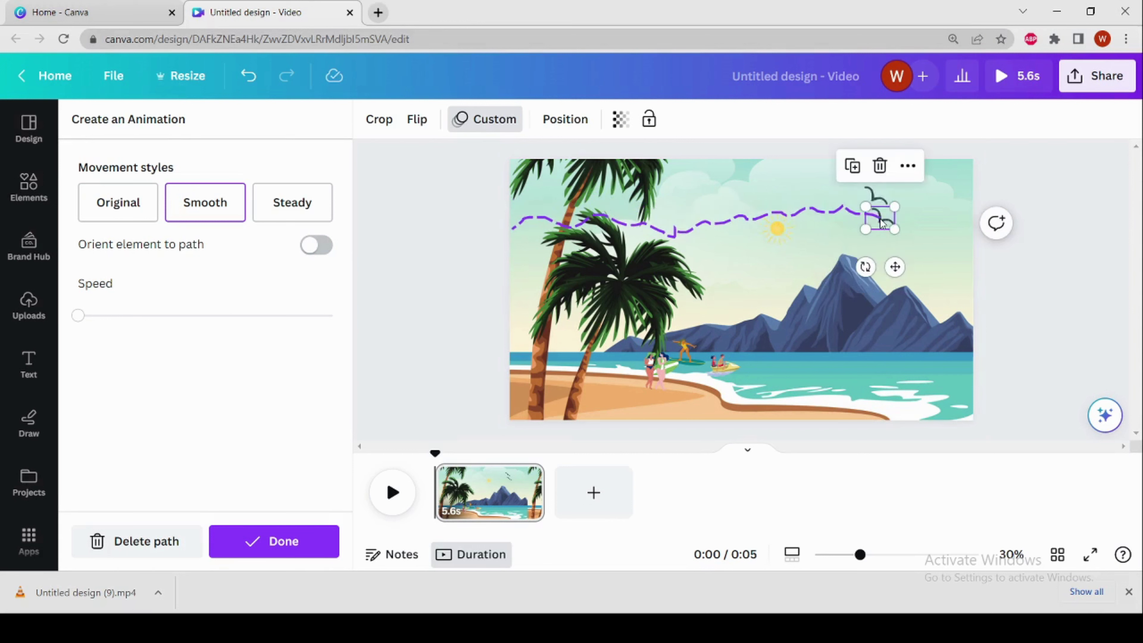
pyautogui.click(852, 168)
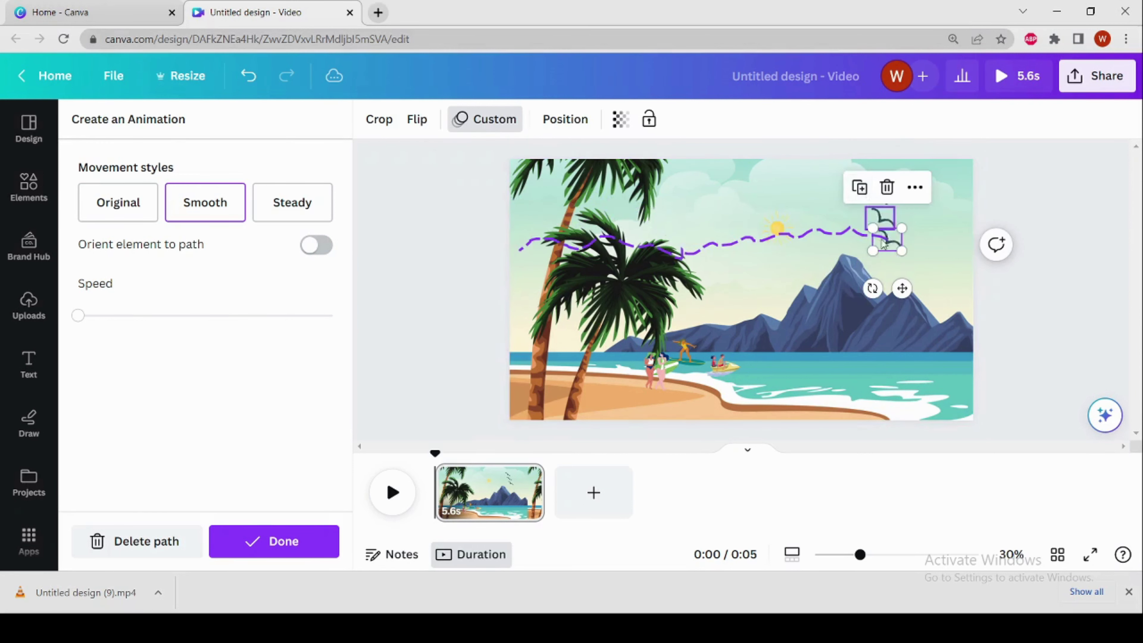
pyautogui.moveTo(887, 241); pyautogui.dragTo(837, 192)
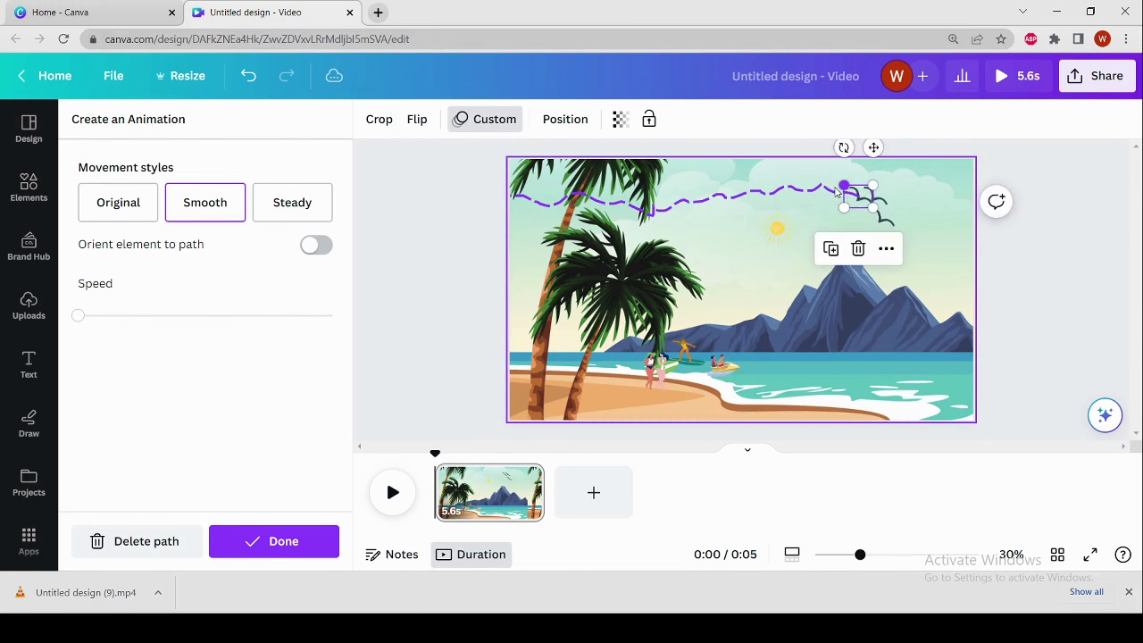
pyautogui.click(290, 542)
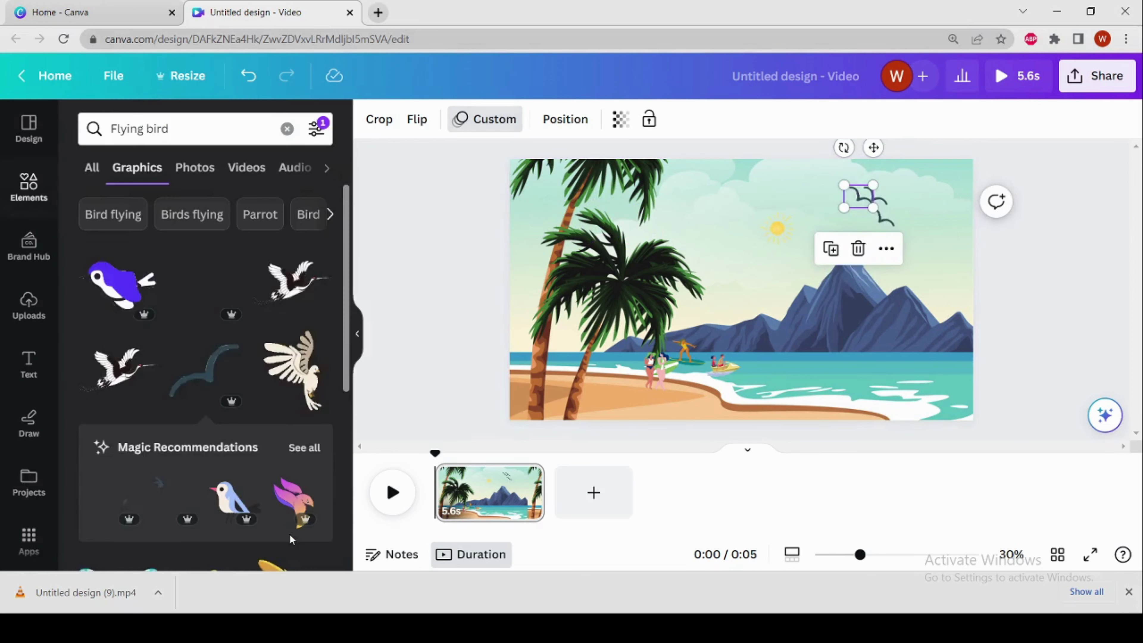
# - Preview the animated beach scene in full screen, then return to the editor
pyautogui.click(1088, 557)
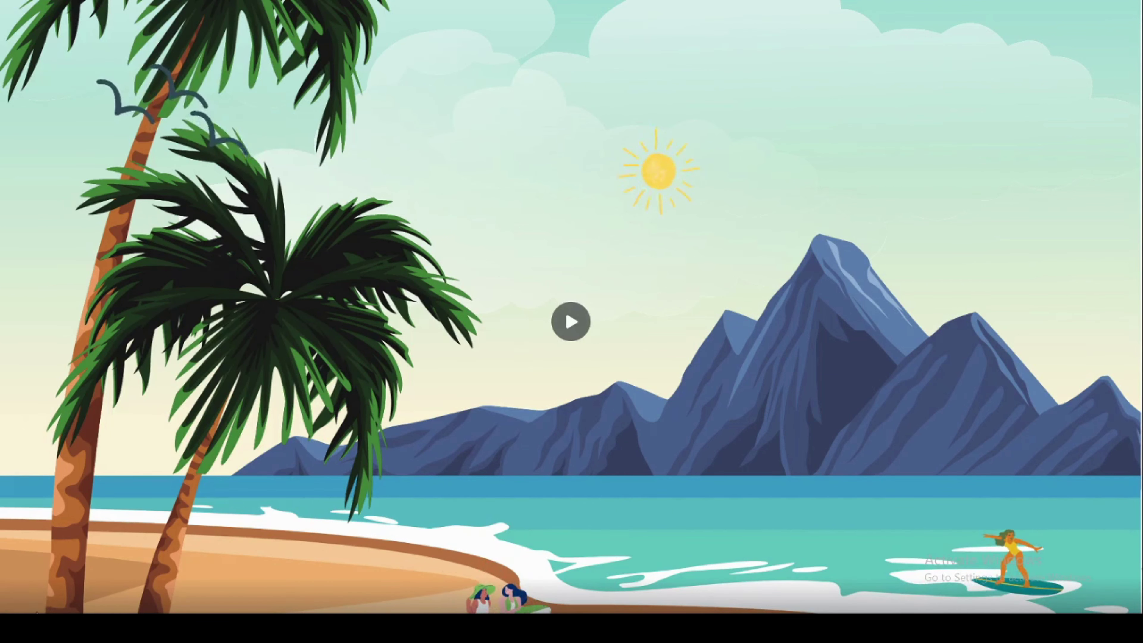
pyautogui.press('Escape')
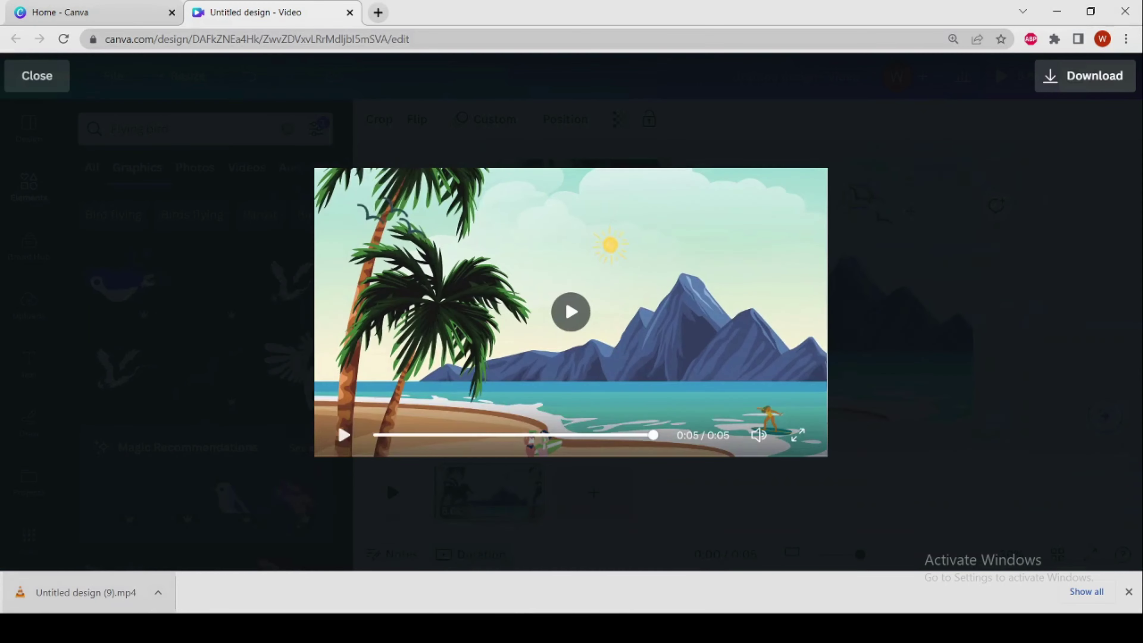
pyautogui.click(39, 76)
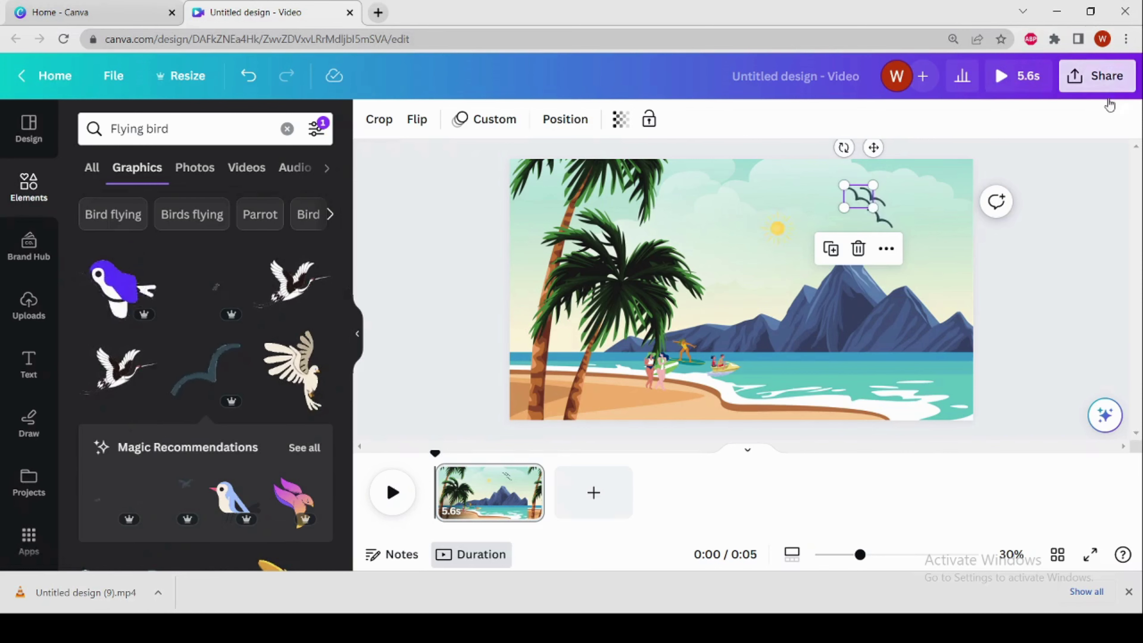
# - Open the download settings for exporting the design as an MP4 video
pyautogui.click(1106, 77)
pyautogui.scroll(-3, 922, 432)
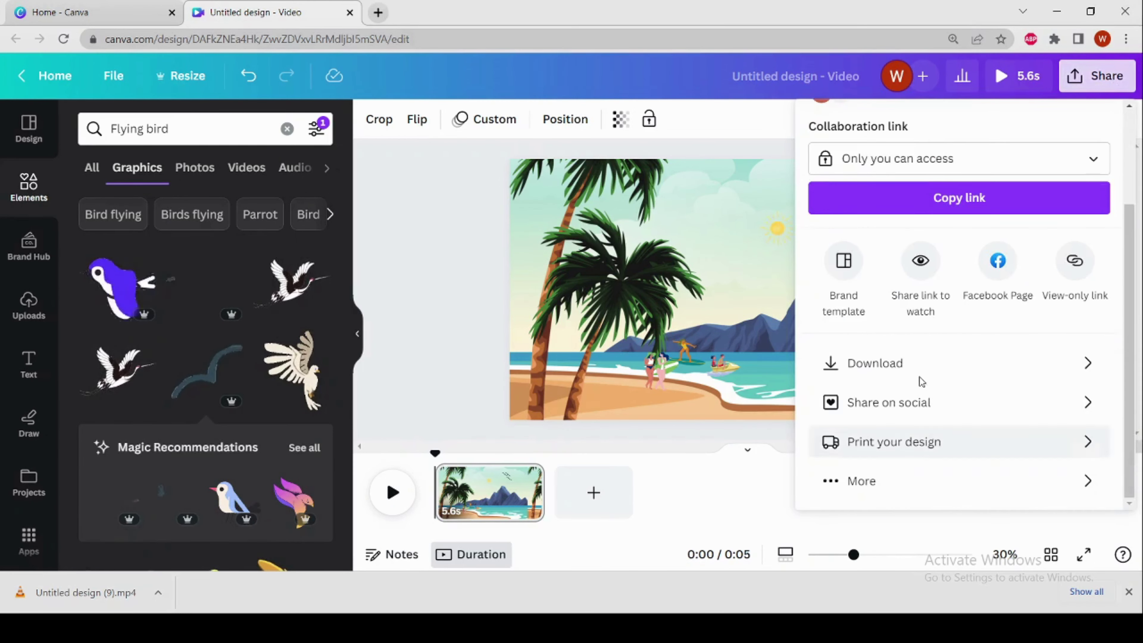
pyautogui.click(902, 363)
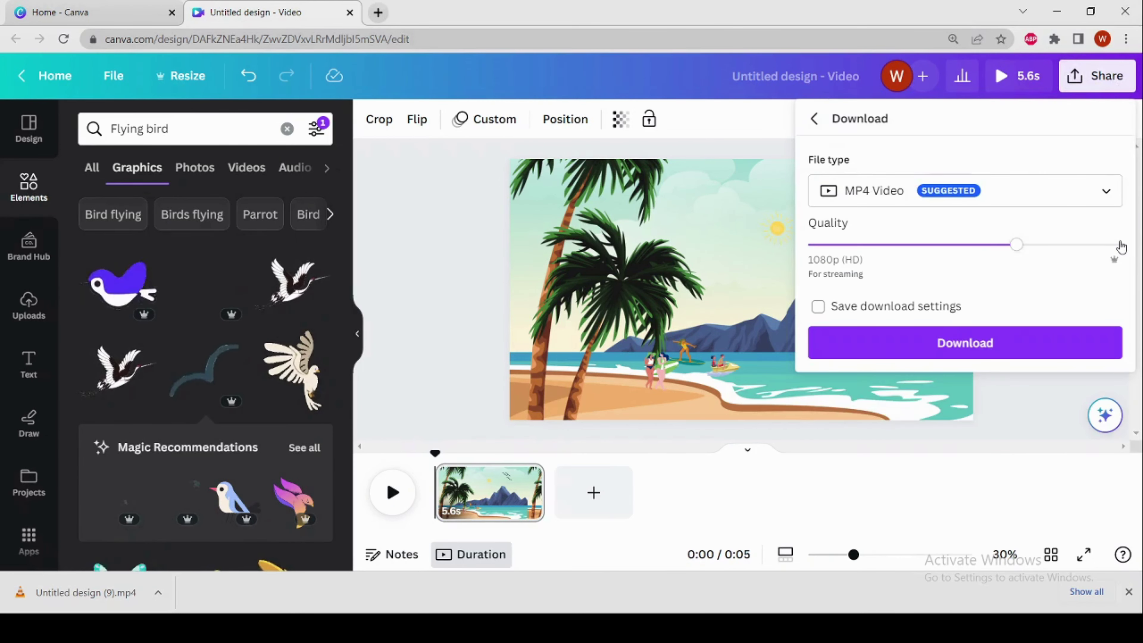